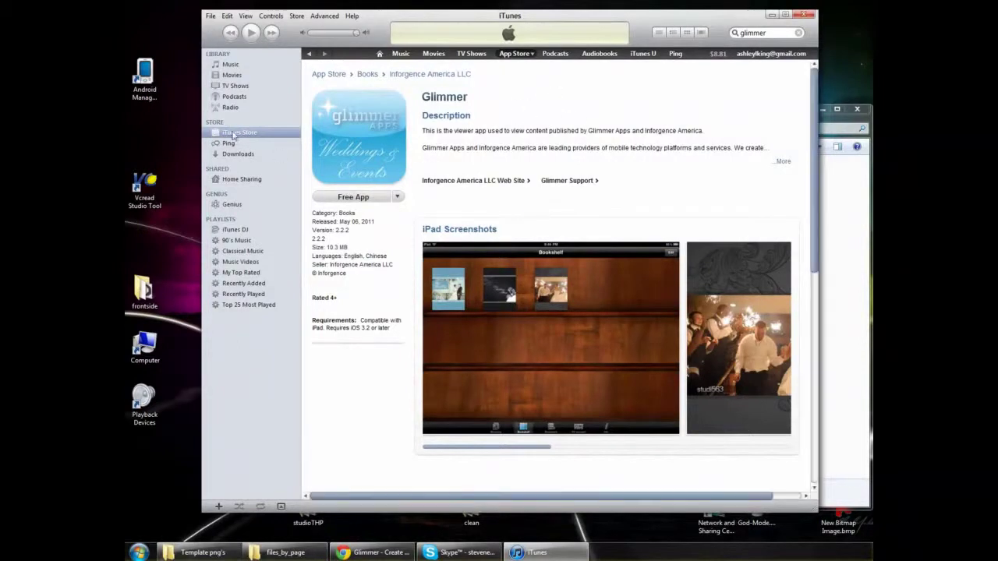
# Search the iTunes Store for "glimmer", filter the results to apps, view the Glimmer iPad app's page, and minimize iTunes.
pyautogui.click(232, 134)
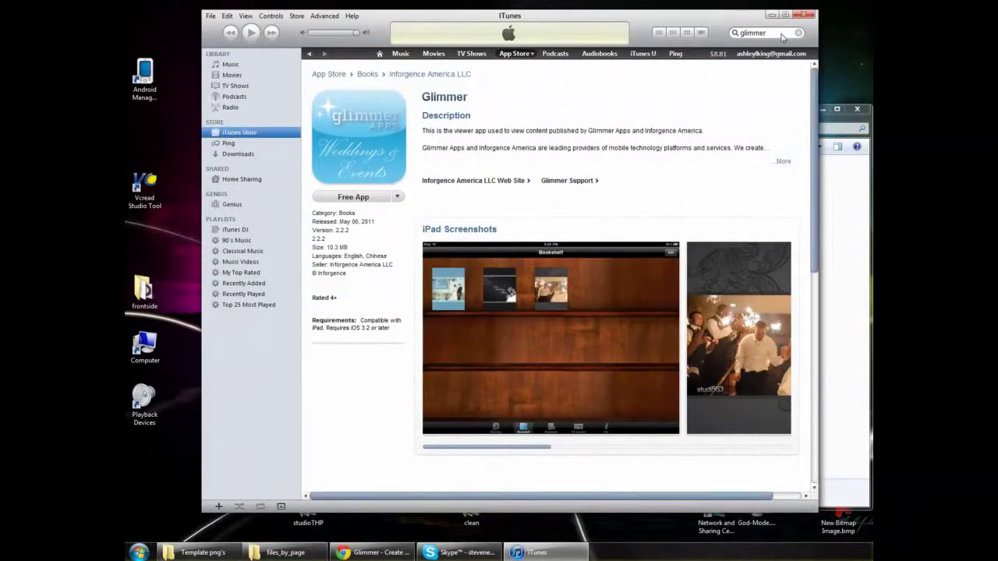
pyautogui.click(774, 33)
pyautogui.press('Return')
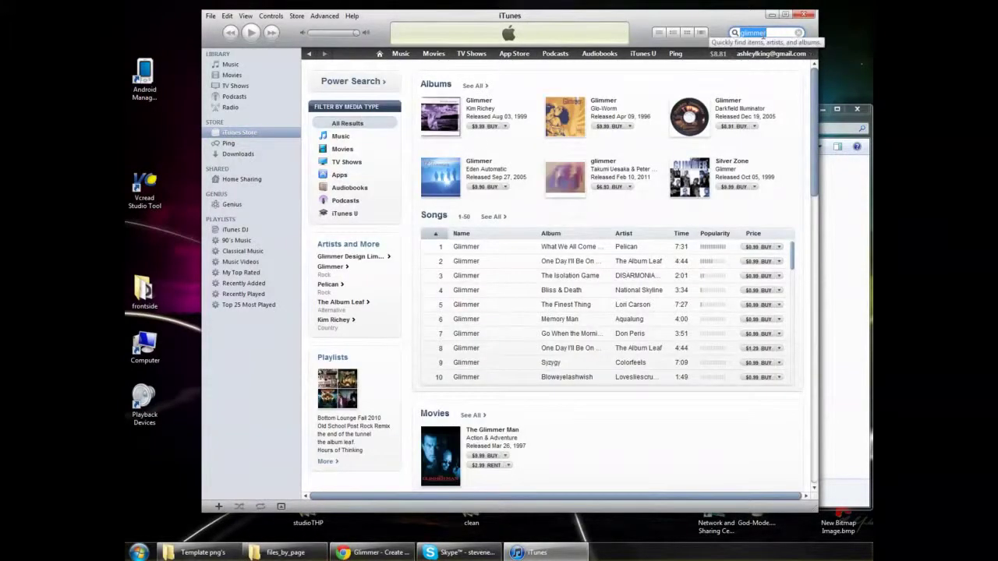
pyautogui.click(341, 176)
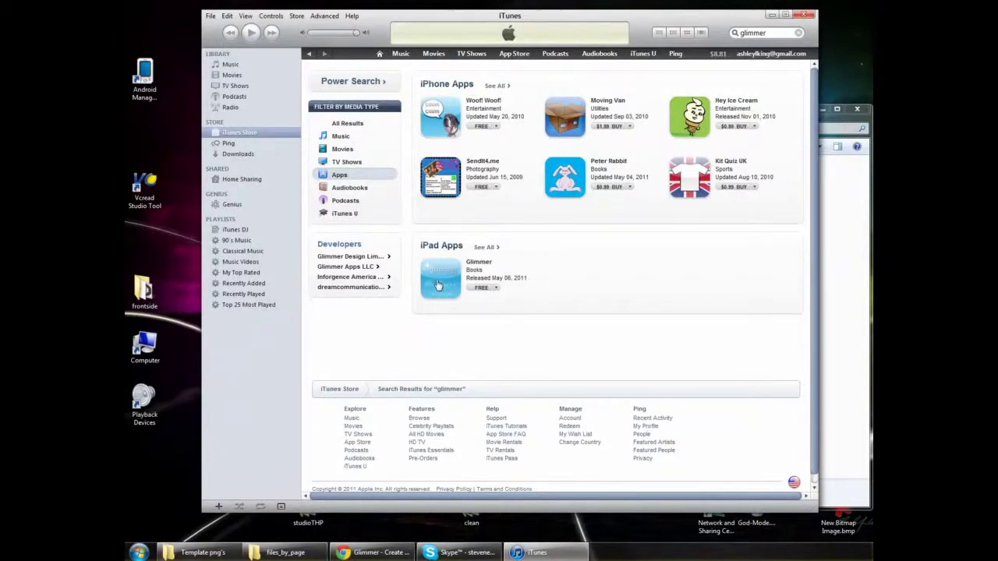
pyautogui.click(441, 285)
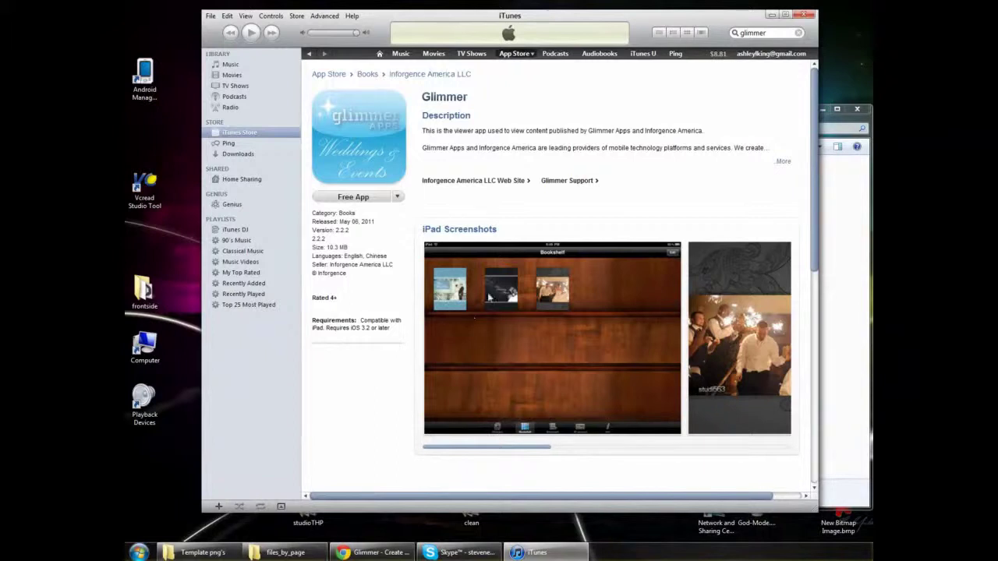
pyautogui.moveTo(507, 449)
pyautogui.mouseDown()
pyautogui.moveTo(630, 450)
pyautogui.moveTo(516, 454)
pyautogui.mouseUp()
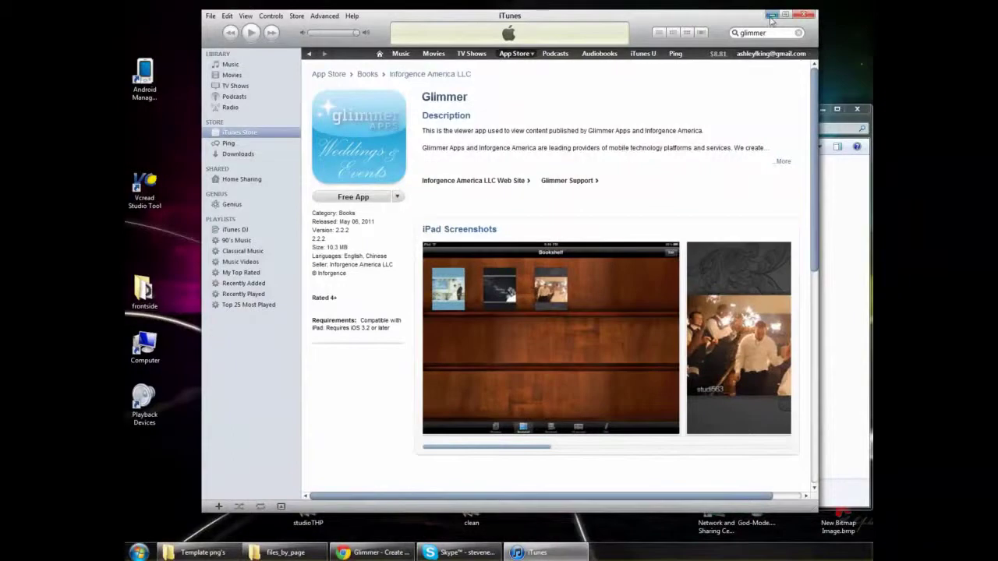
pyautogui.click(771, 15)
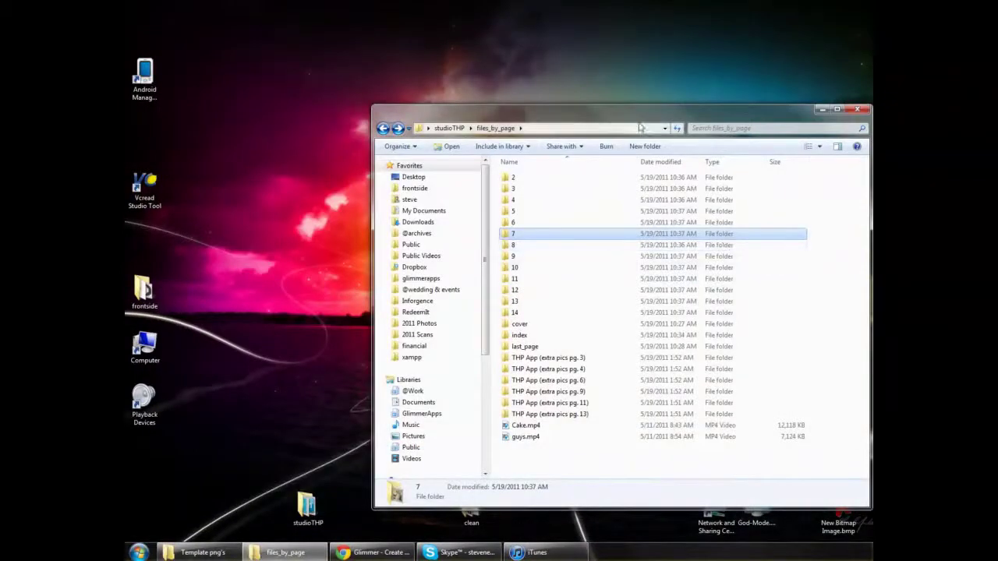
# Browse the studioTHP project's files_by_page folder, checking page folder 2 and locating the cover and index folders.
pyautogui.moveTo(628, 116); pyautogui.dragTo(546, 106)
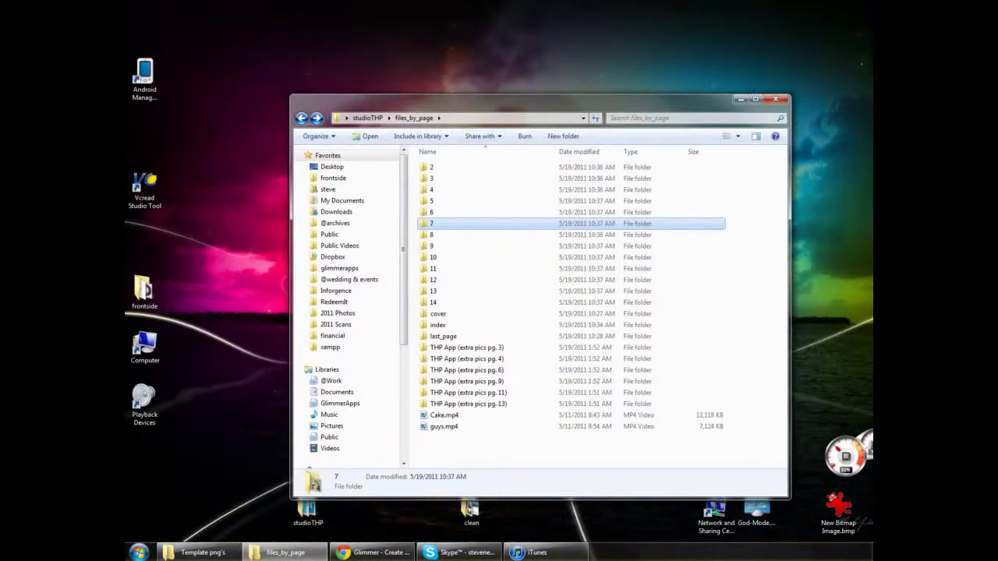
pyautogui.click(870, 131)
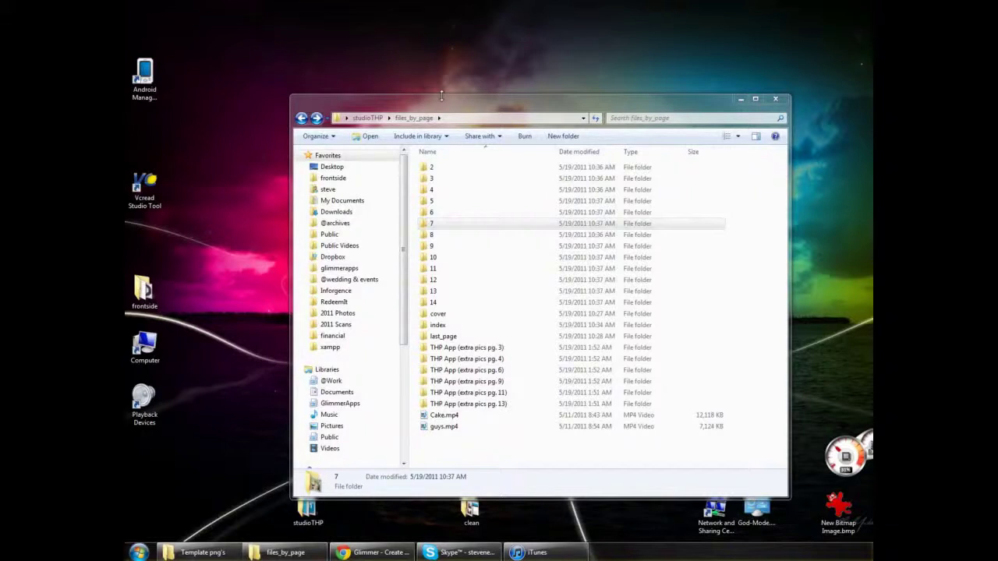
pyautogui.doubleClick(437, 171)
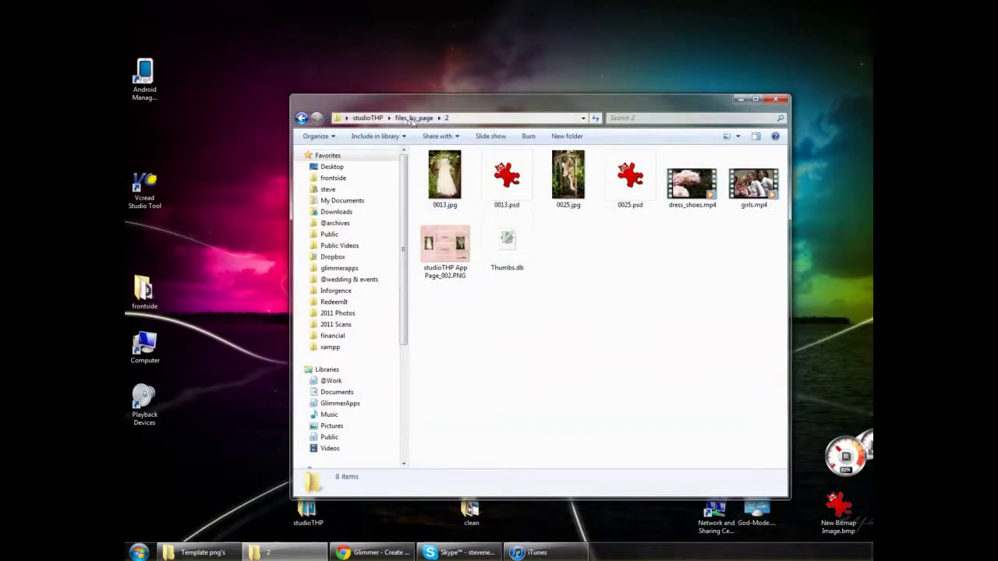
pyautogui.click(367, 118)
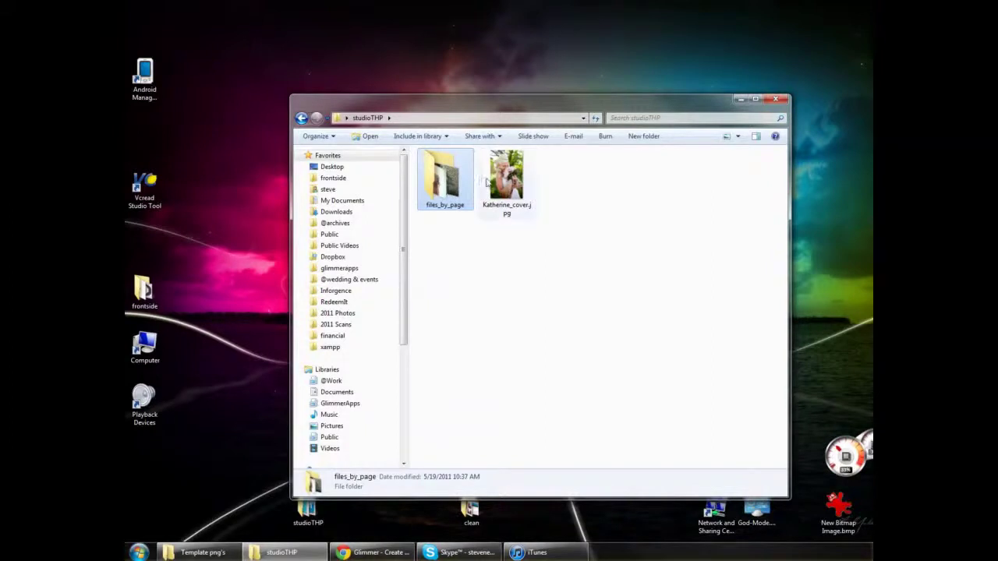
pyautogui.doubleClick(449, 185)
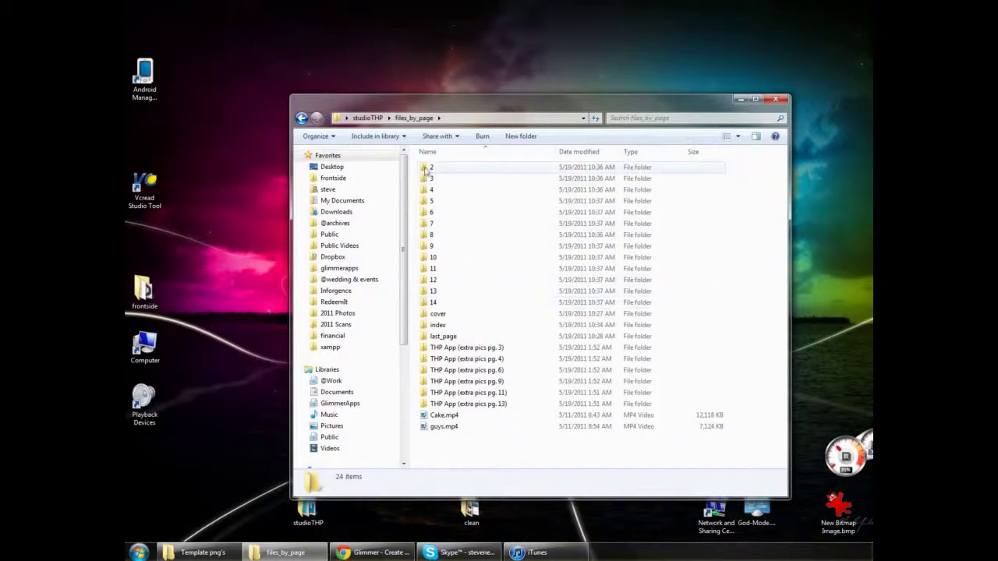
pyautogui.click(436, 313)
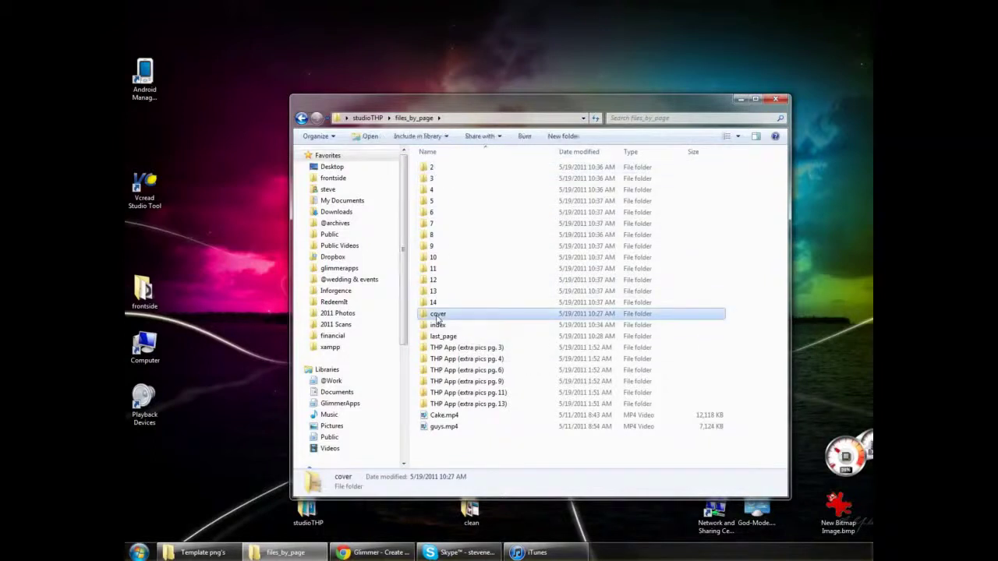
pyautogui.click(440, 326)
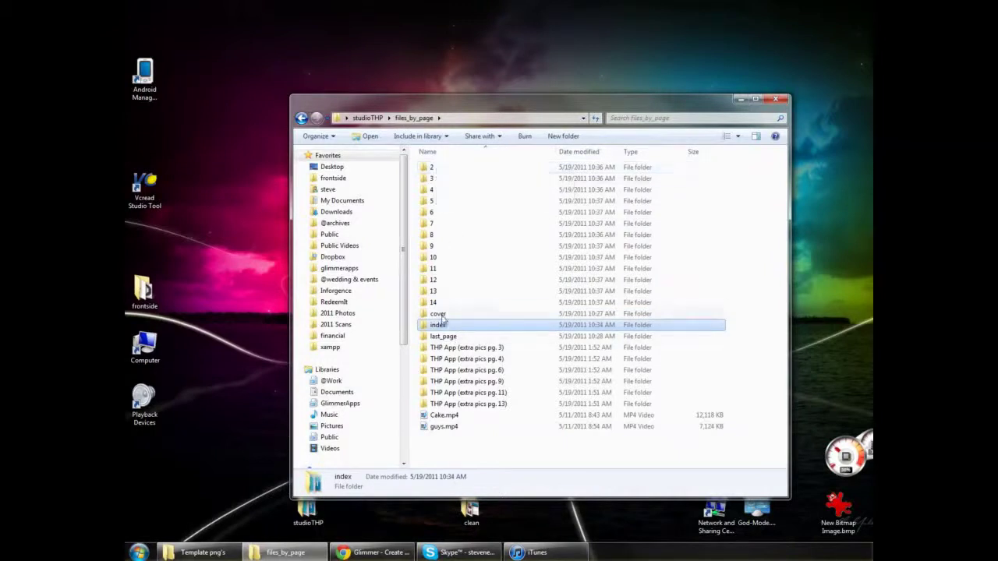
# View the layout image studioTHP App Page_002.PNG in page folder 2, and close the viewer.
pyautogui.doubleClick(471, 167)
pyautogui.doubleClick(433, 262)
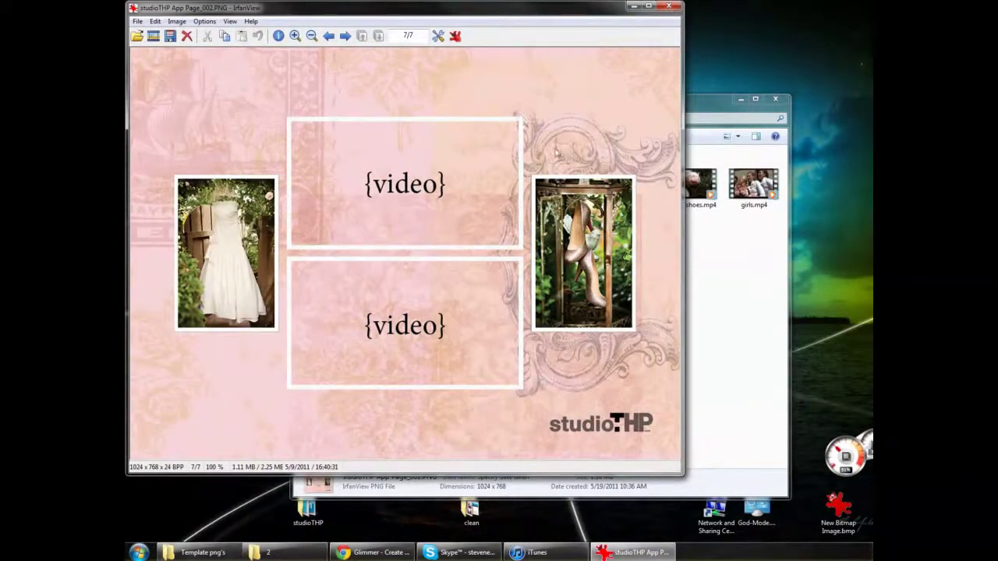
pyautogui.press('Escape')
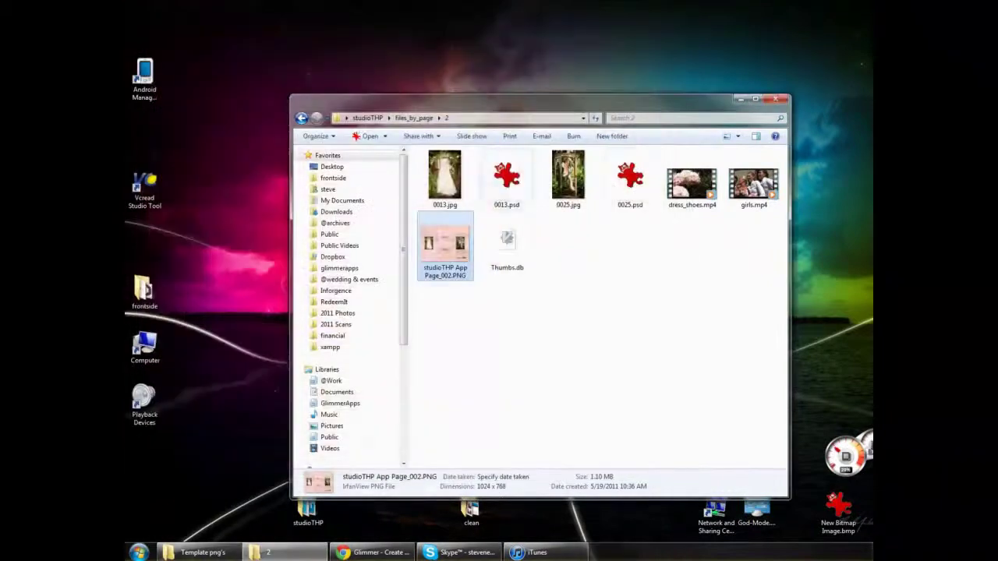
# View the layout image studioTHP App Page_003.PNG in page folder 3, and close the viewer.
pyautogui.click(413, 118)
pyautogui.doubleClick(435, 179)
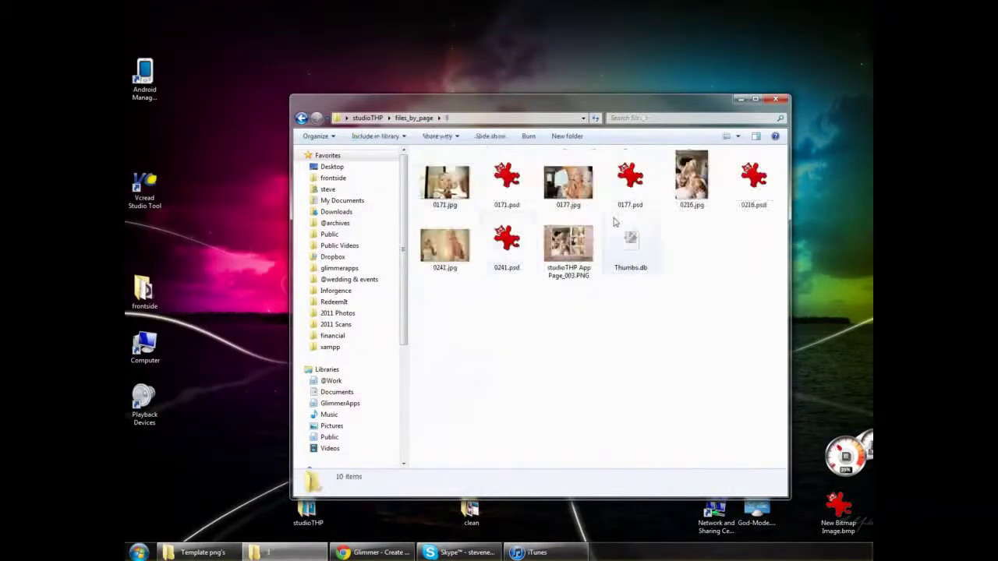
pyautogui.doubleClick(568, 240)
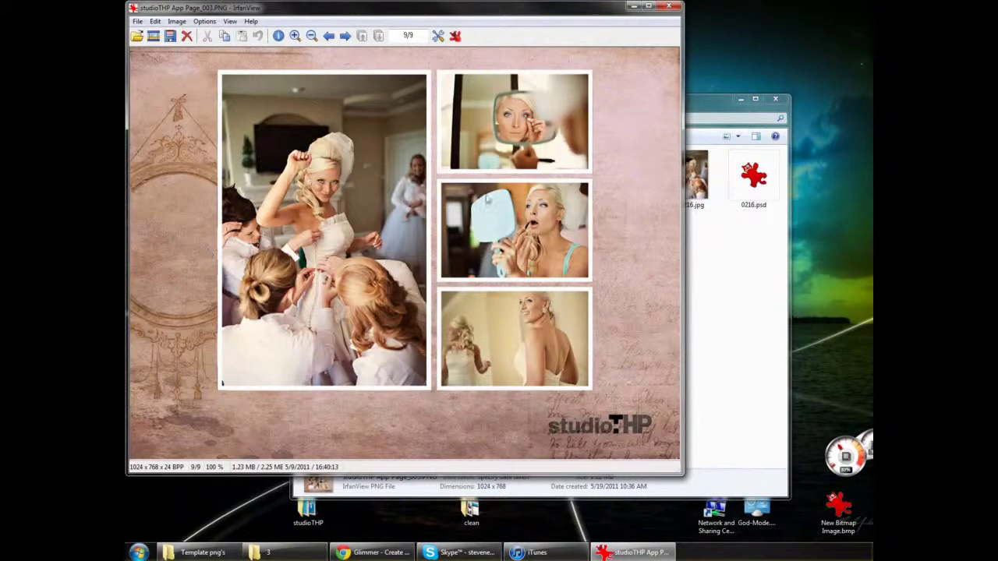
pyautogui.click(674, 8)
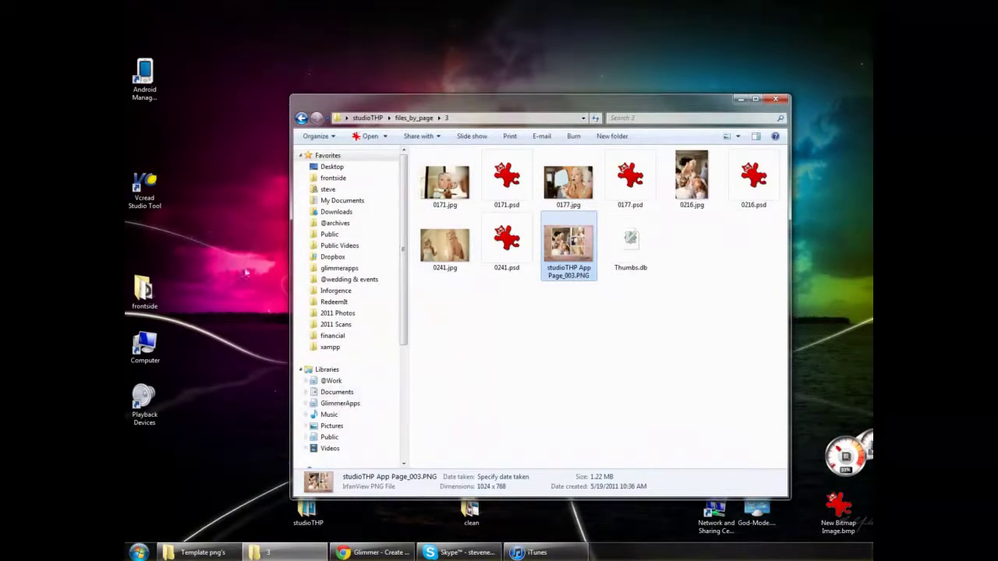
# Launch VcRead Studio Tool from the desktop and bring its window to the front.
pyautogui.click(138, 191)
pyautogui.doubleClick(138, 191)
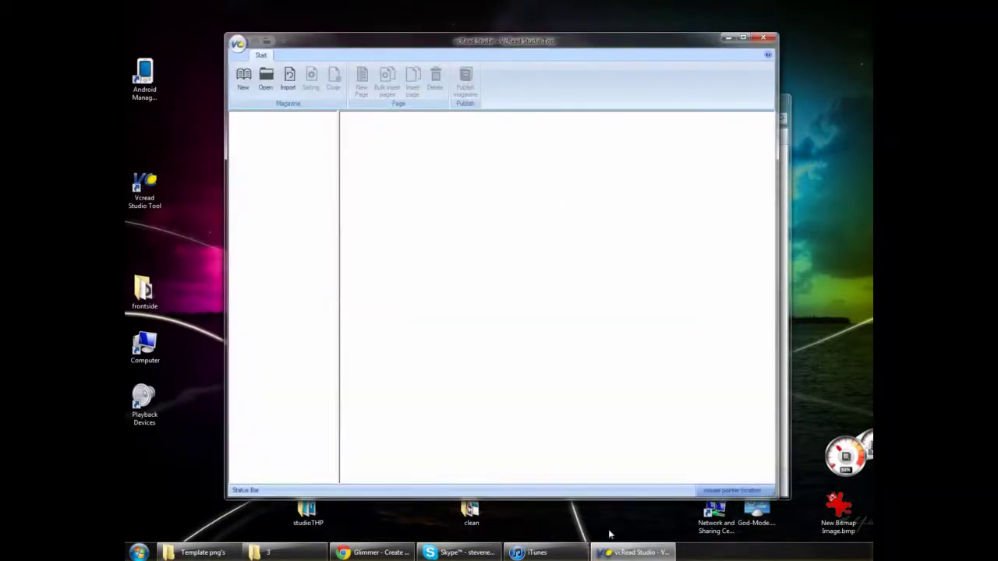
pyautogui.click(623, 552)
pyautogui.click(624, 552)
pyautogui.click(243, 89)
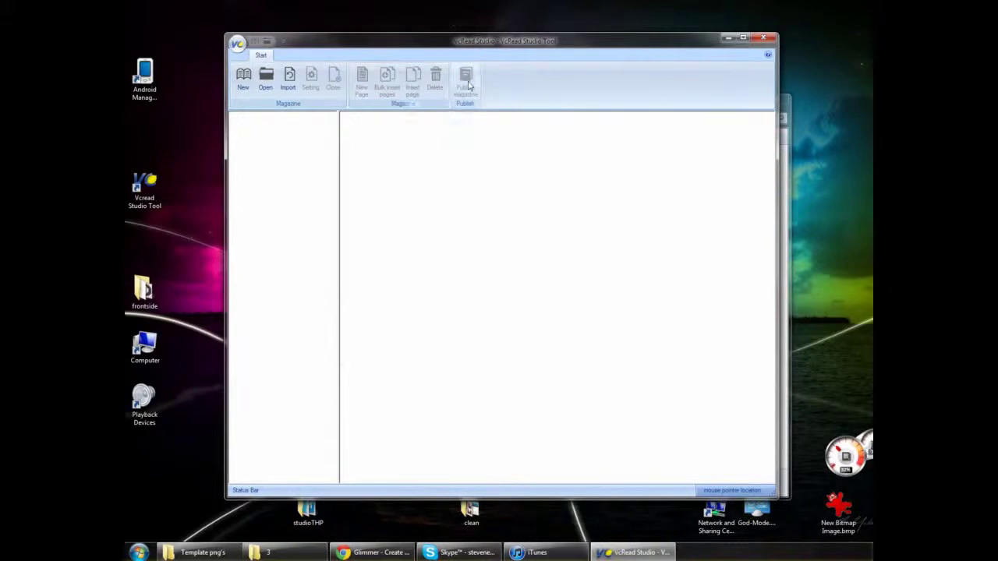
# Start a new magazine named "Sample Wedding" with publisher "Glimmer & studioTHP" and the description "Sample Wedding".
pyautogui.click(243, 78)
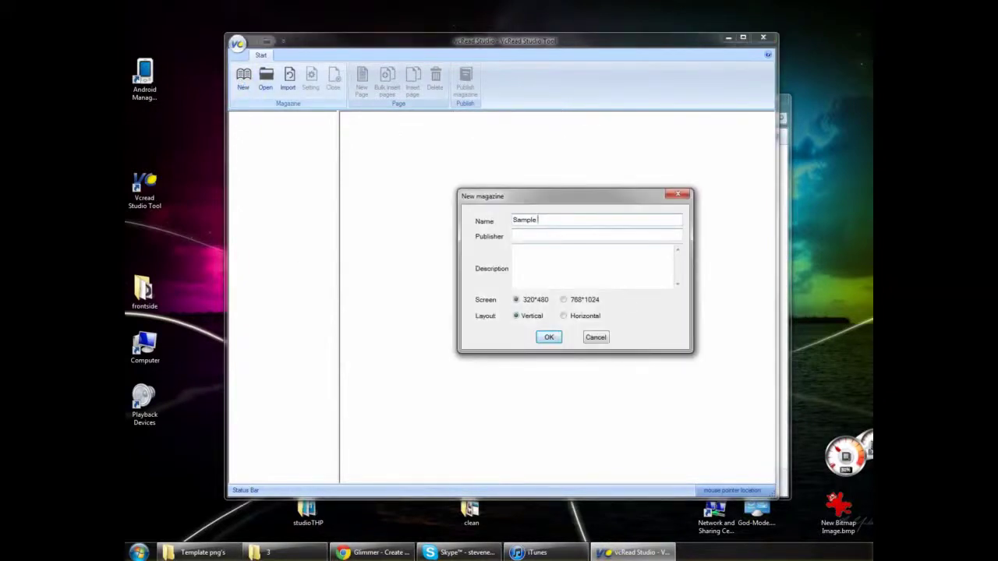
pyautogui.click(546, 236)
pyautogui.write('Glimmer')
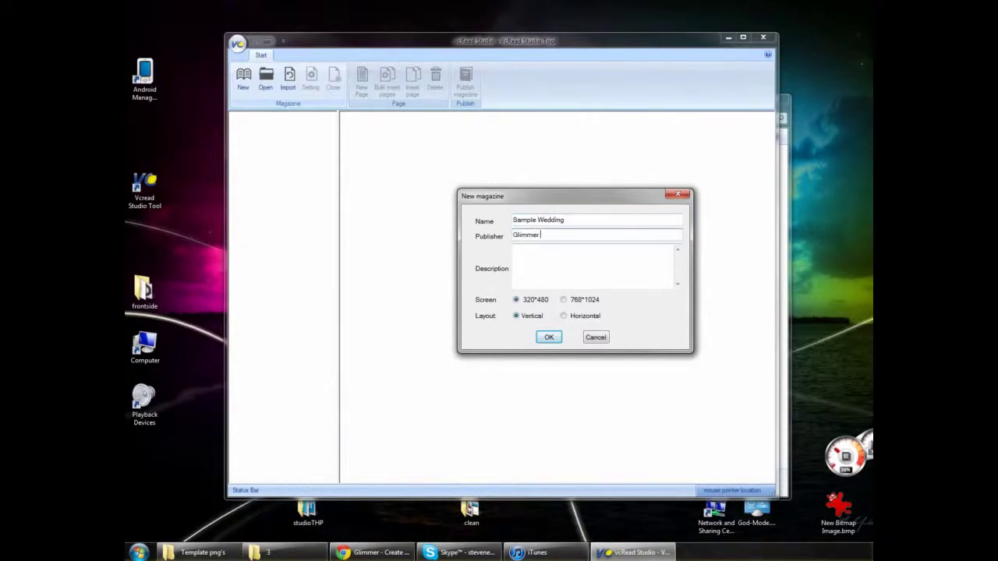
pyautogui.write(' & studioTHP')
pyautogui.moveTo(587, 221); pyautogui.dragTo(492, 221)
pyautogui.hotkey('ctrl', 'c')
pyautogui.click(528, 258)
pyautogui.hotkey('ctrl', 'v')
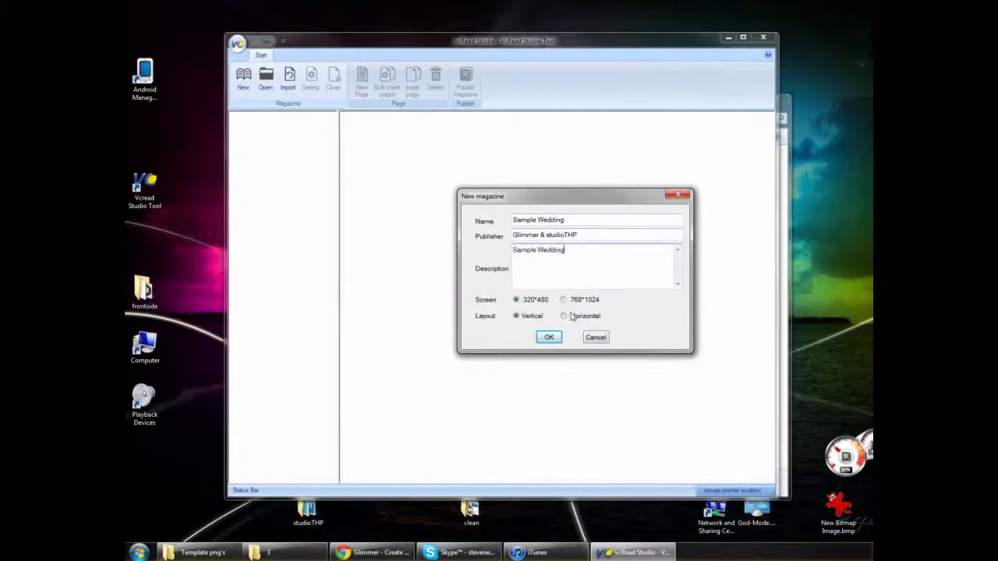
# Set the magazine to a 768*1024 screen with horizontal layout, and save it as Sample Wedding in the desktop's studioTHP folder.
pyautogui.click(564, 301)
pyautogui.click(564, 315)
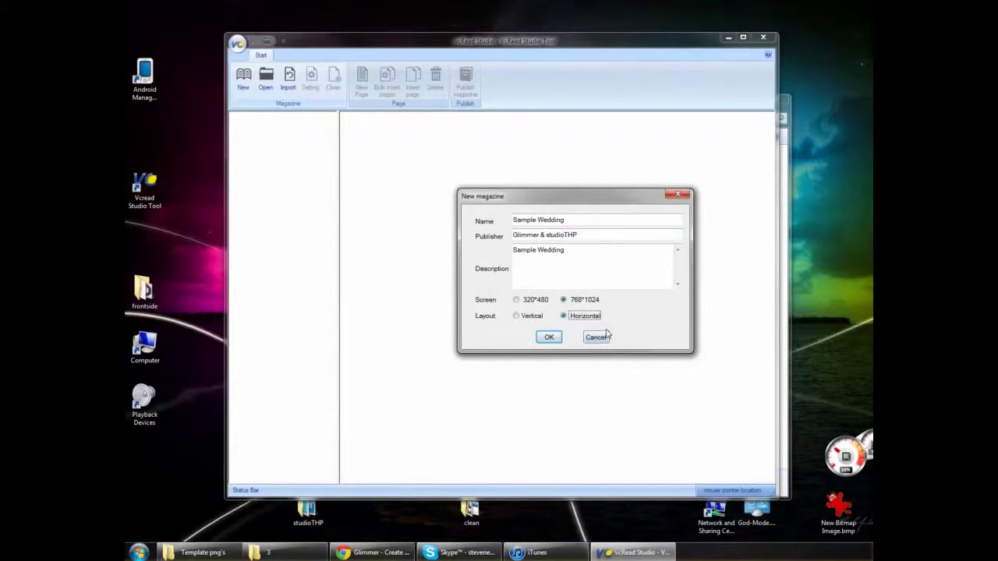
pyautogui.click(549, 338)
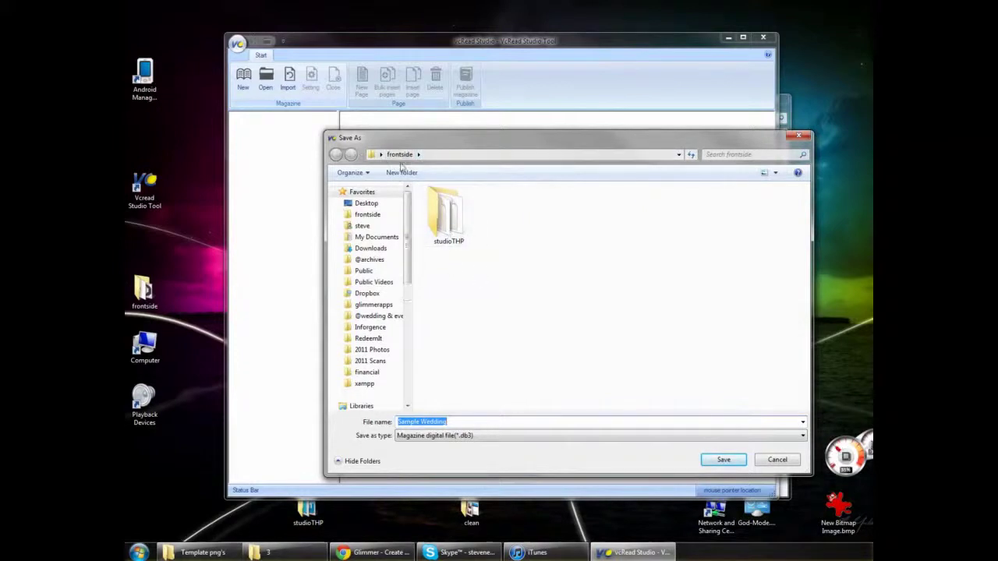
pyautogui.click(393, 204)
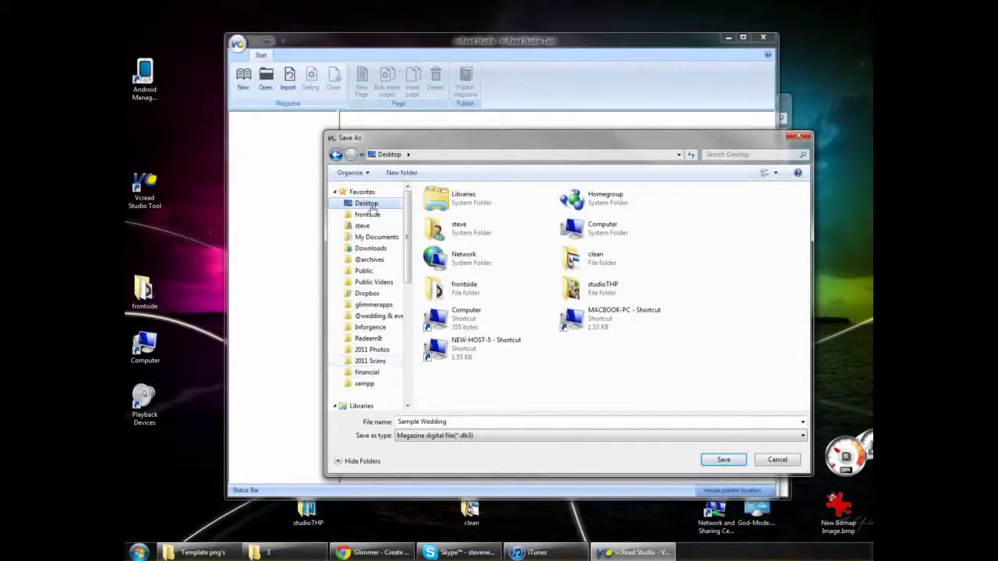
pyautogui.doubleClick(587, 292)
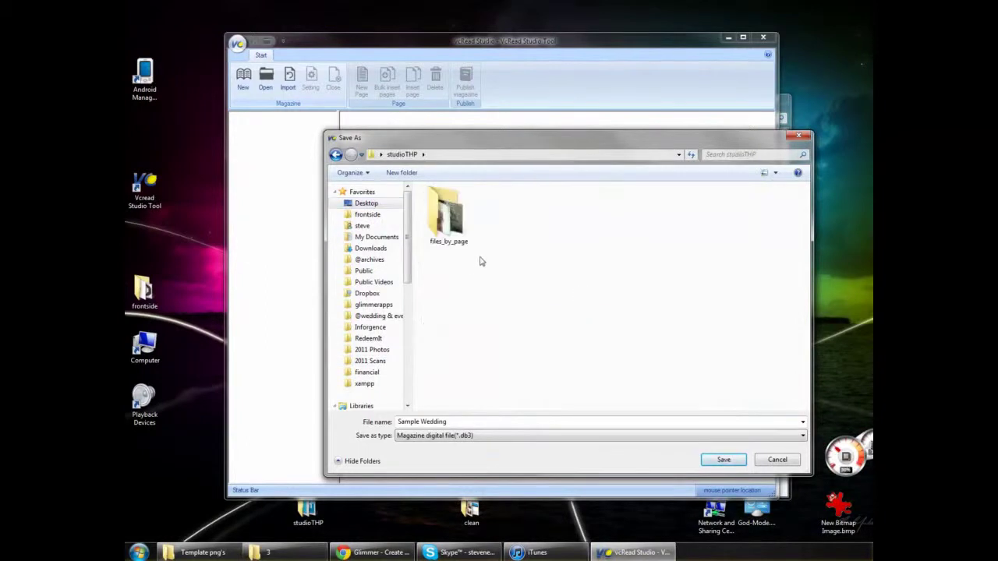
pyautogui.click(722, 460)
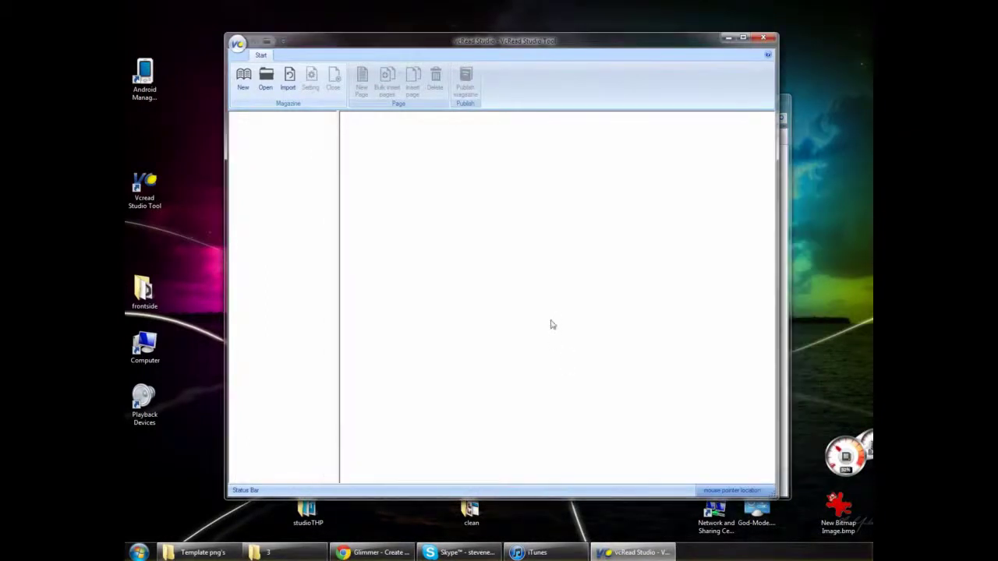
pyautogui.moveTo(382, 47); pyautogui.dragTo(416, 49)
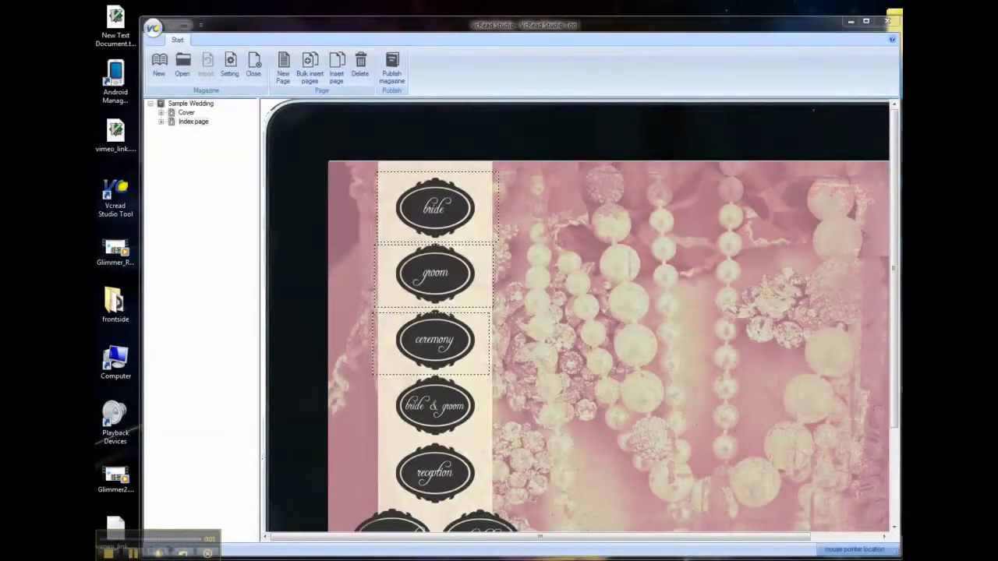
# Add a new page titled "2" of type Content Page to the Sample Wedding magazine.
pyautogui.click(193, 122)
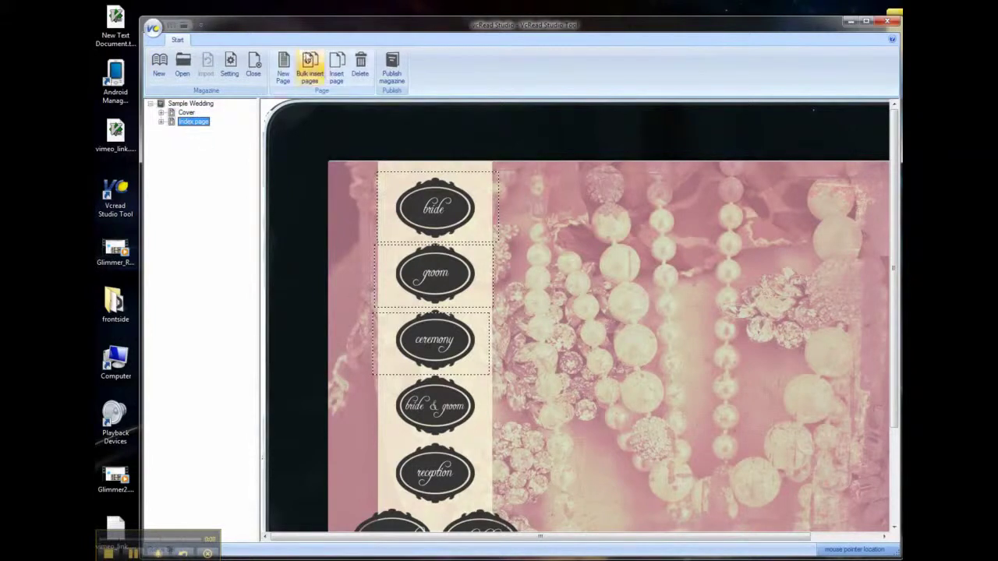
pyautogui.click(282, 69)
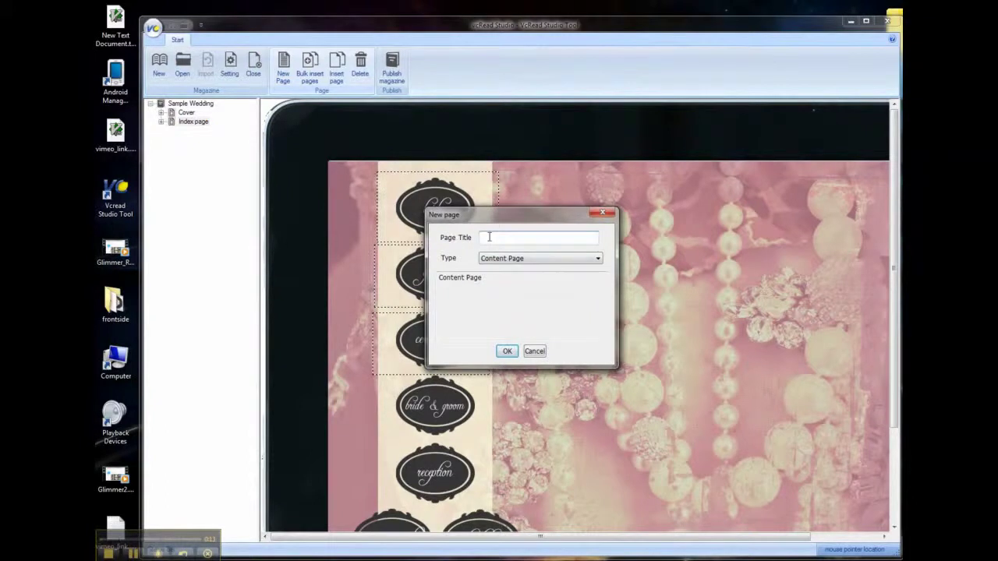
pyautogui.write('2')
pyautogui.click(508, 260)
pyautogui.click(506, 351)
pyautogui.click(507, 351)
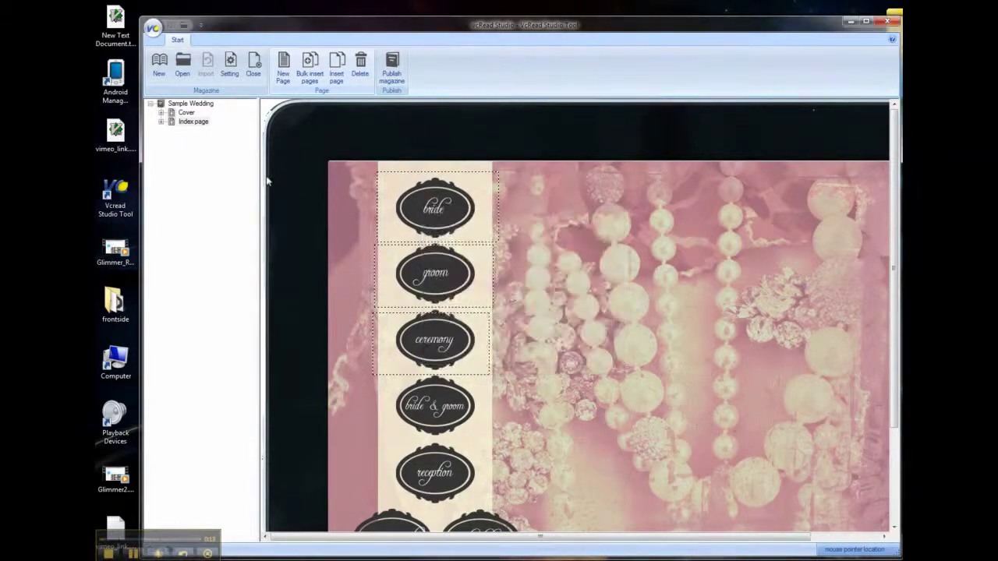
# Delete the page titled "2" from the Sample Wedding magazine.
pyautogui.click(187, 113)
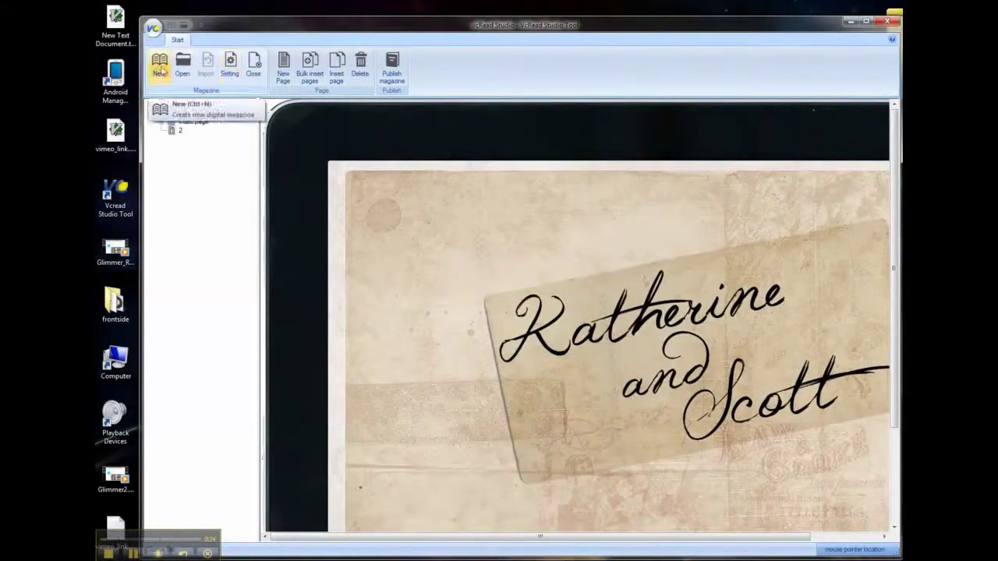
pyautogui.click(180, 130)
pyautogui.rightClick(179, 131)
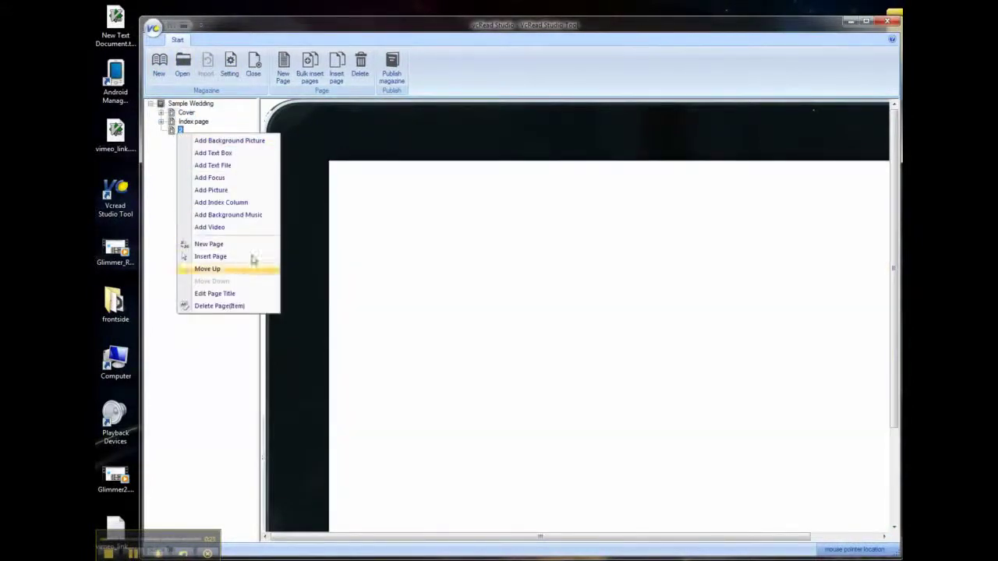
pyautogui.click(222, 306)
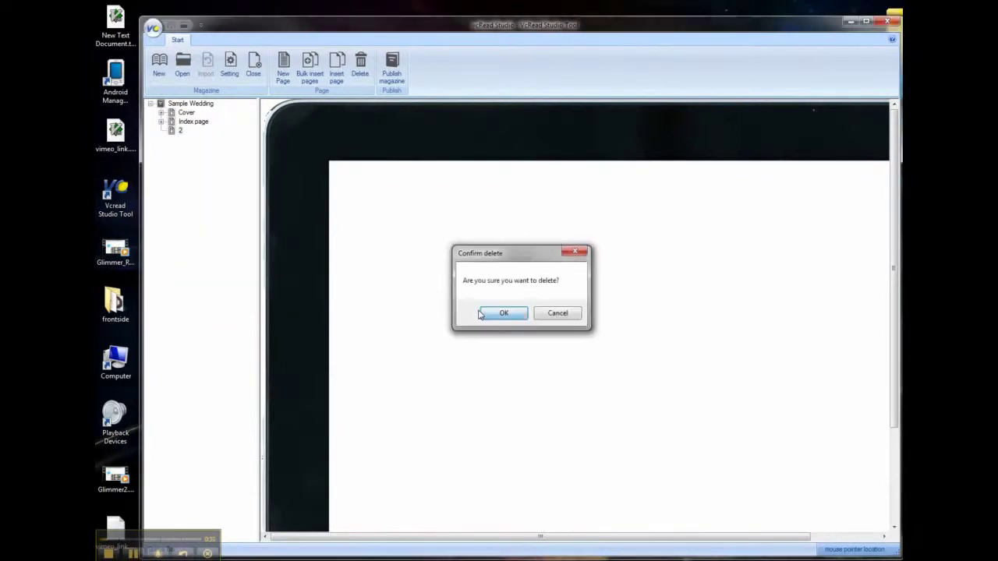
pyautogui.click(493, 314)
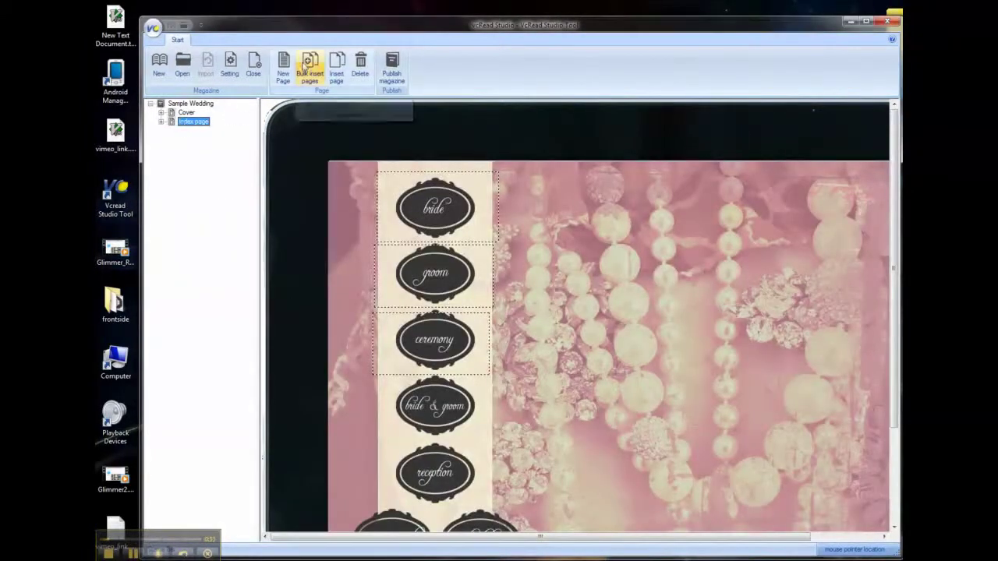
# Bulk insert 14 pages into the magazine following the index page.
pyautogui.click(310, 69)
pyautogui.doubleClick(547, 287)
pyautogui.write('14')
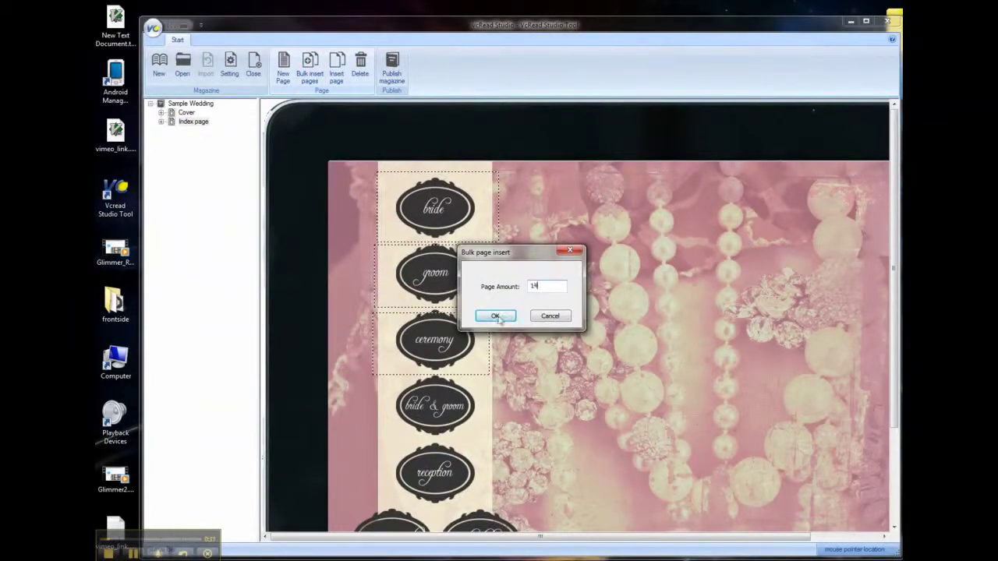
pyautogui.click(508, 315)
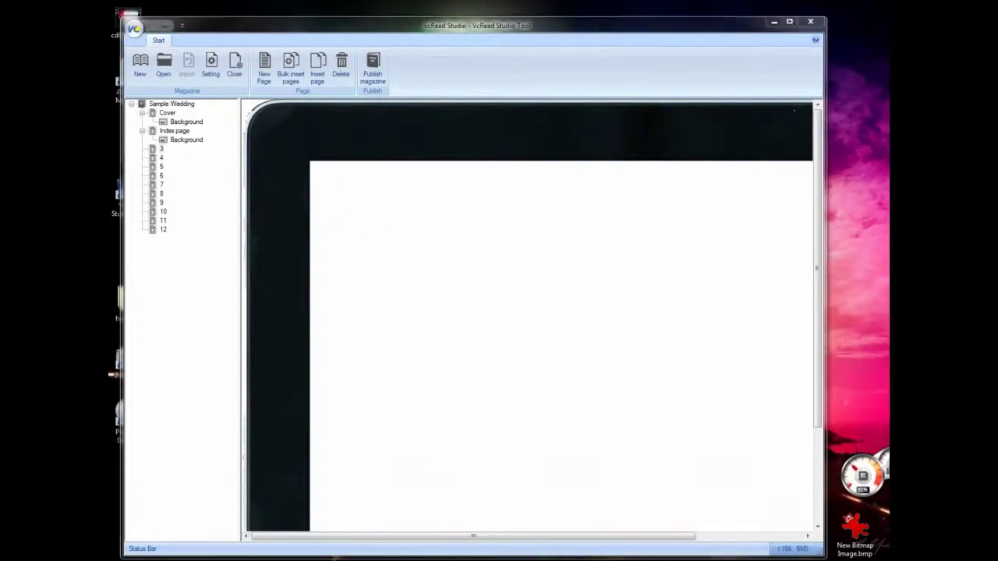
# View the files in folder 2 of files_by_page, and retitle magazine page "3" as "2".
pyautogui.doubleClick(429, 181)
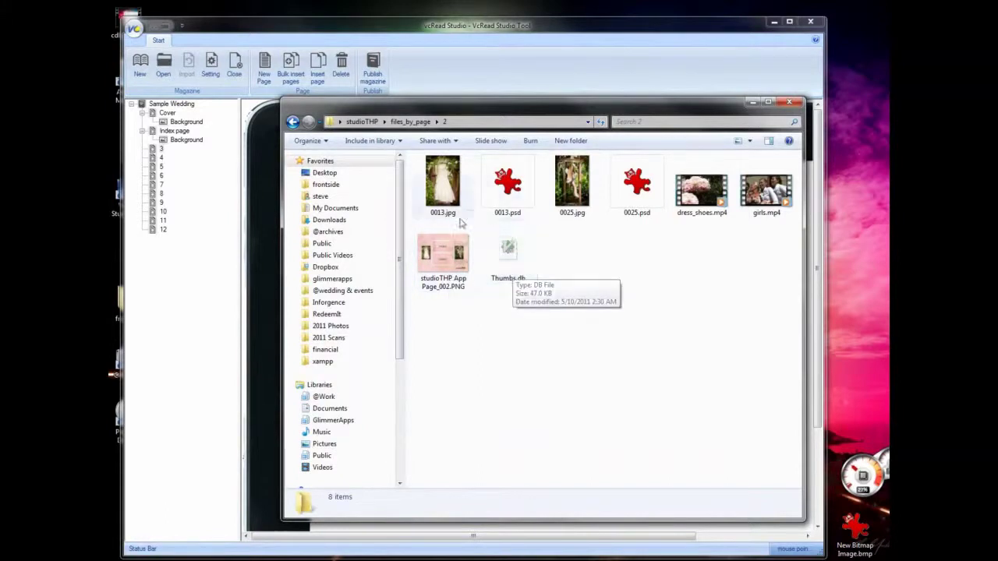
pyautogui.click(162, 154)
pyautogui.rightClick(162, 154)
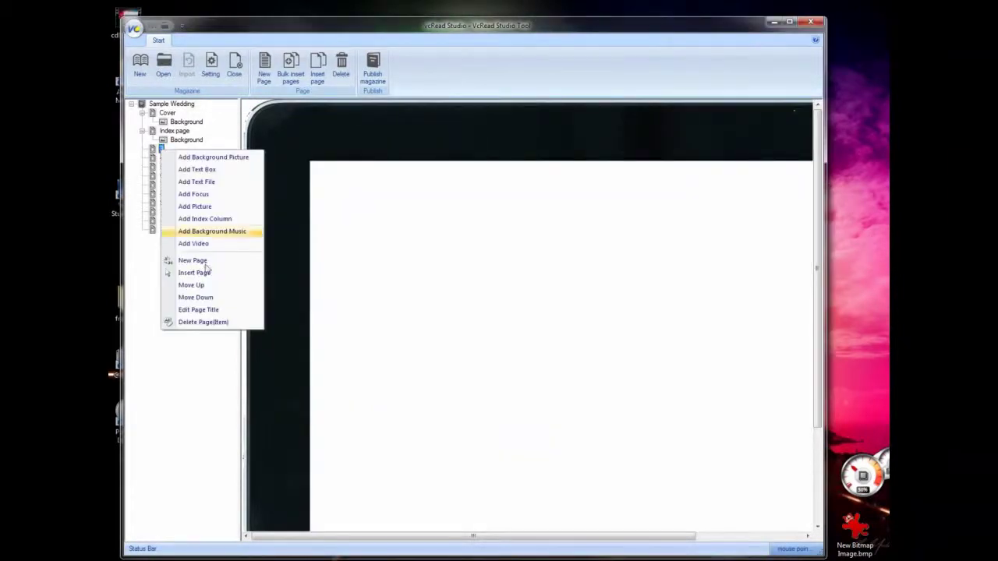
pyautogui.click(198, 309)
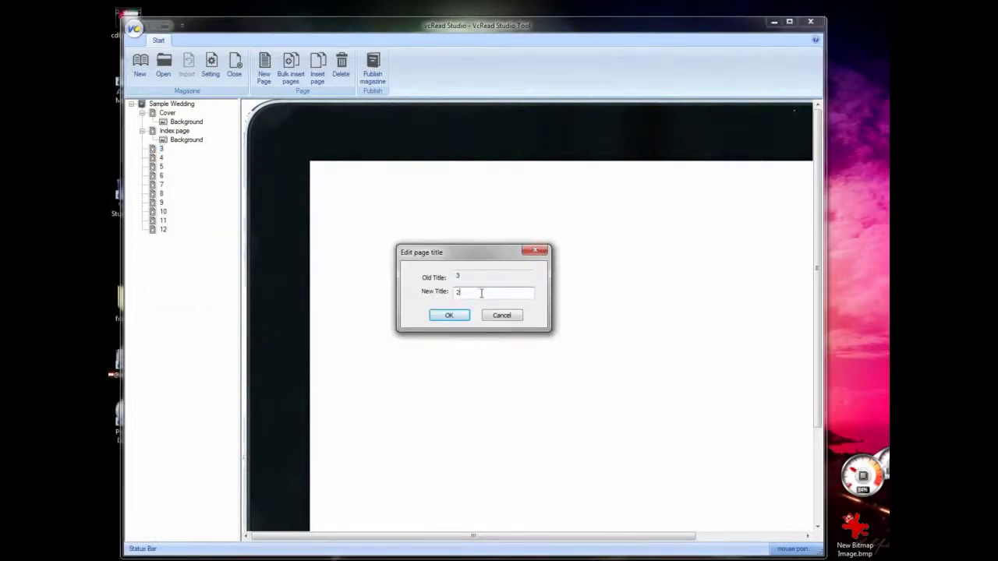
pyautogui.click(450, 315)
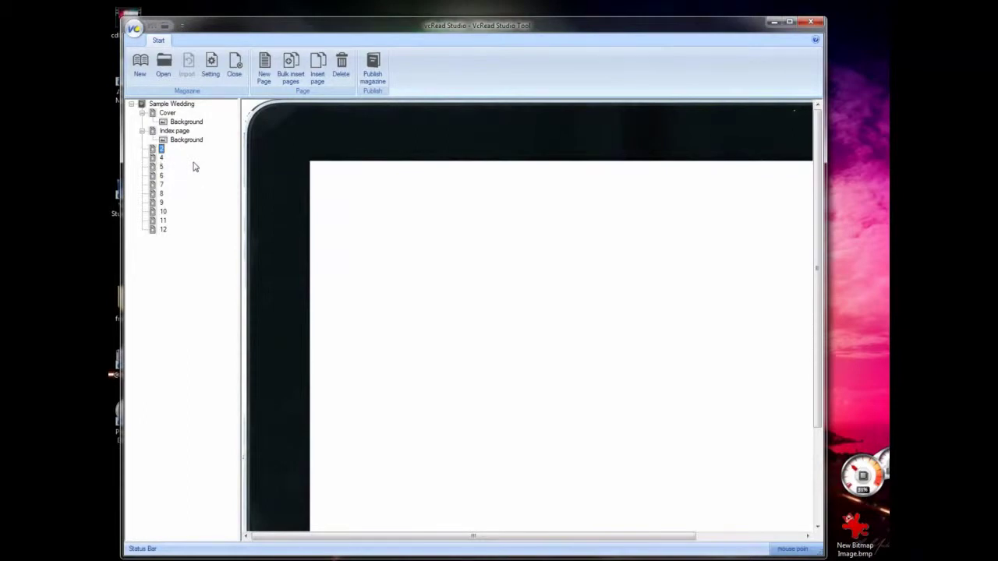
# Add studioTHP App Page_002.PNG from files_by_page folder 2 as page 2's background at 1024 by 768, and return to the index page.
pyautogui.rightClick(161, 152)
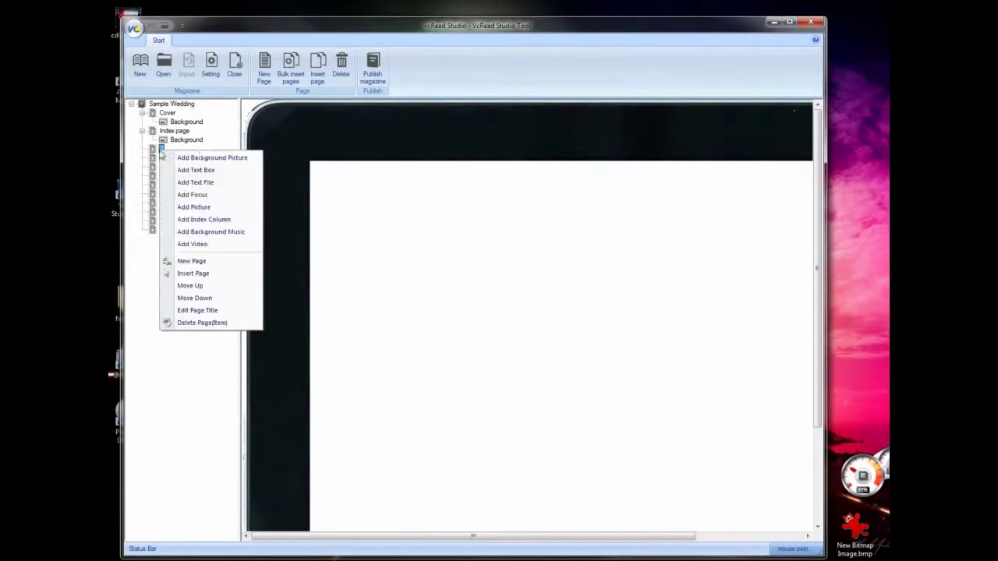
pyautogui.click(205, 158)
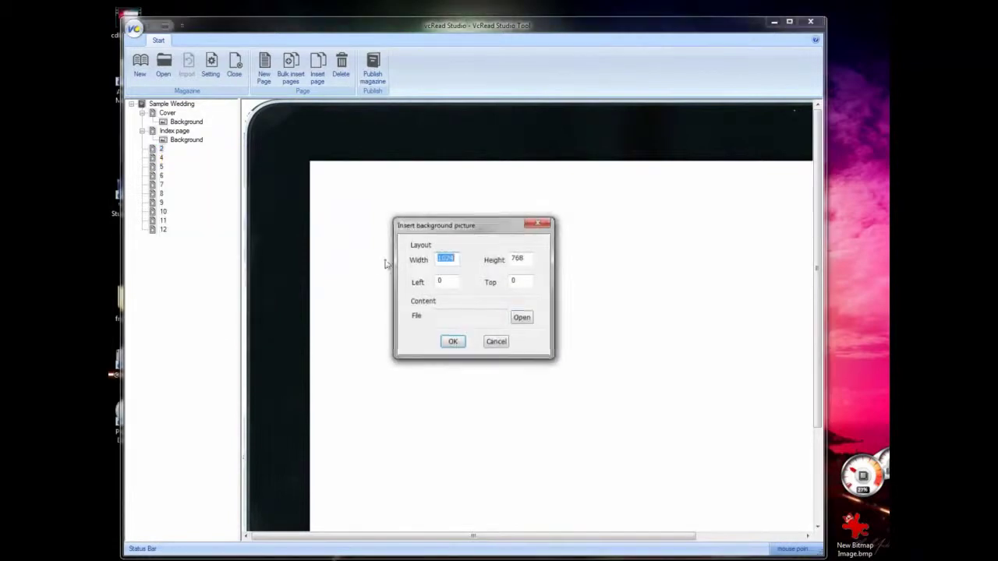
pyautogui.click(520, 316)
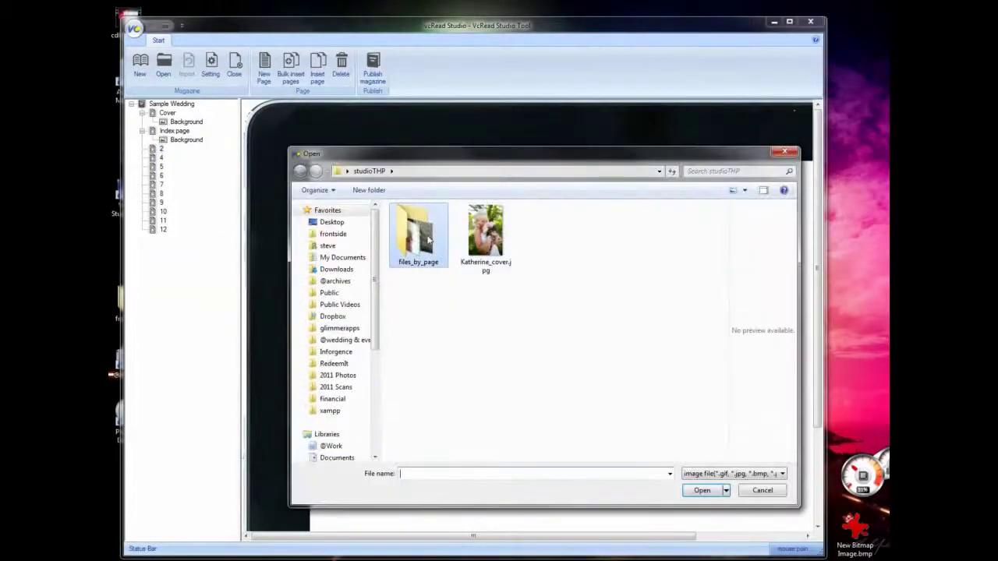
pyautogui.doubleClick(418, 234)
pyautogui.doubleClick(405, 223)
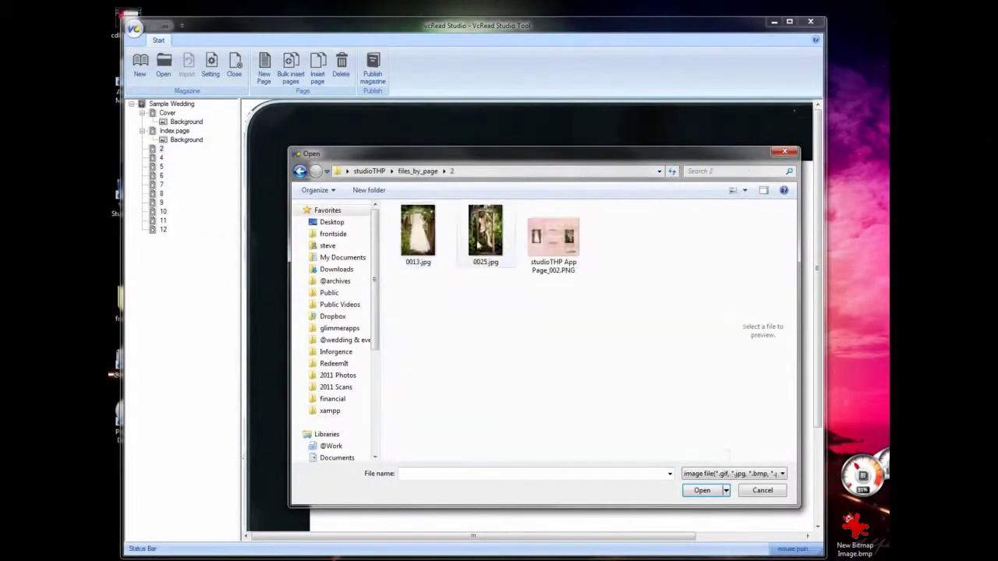
pyautogui.click(554, 238)
pyautogui.click(702, 490)
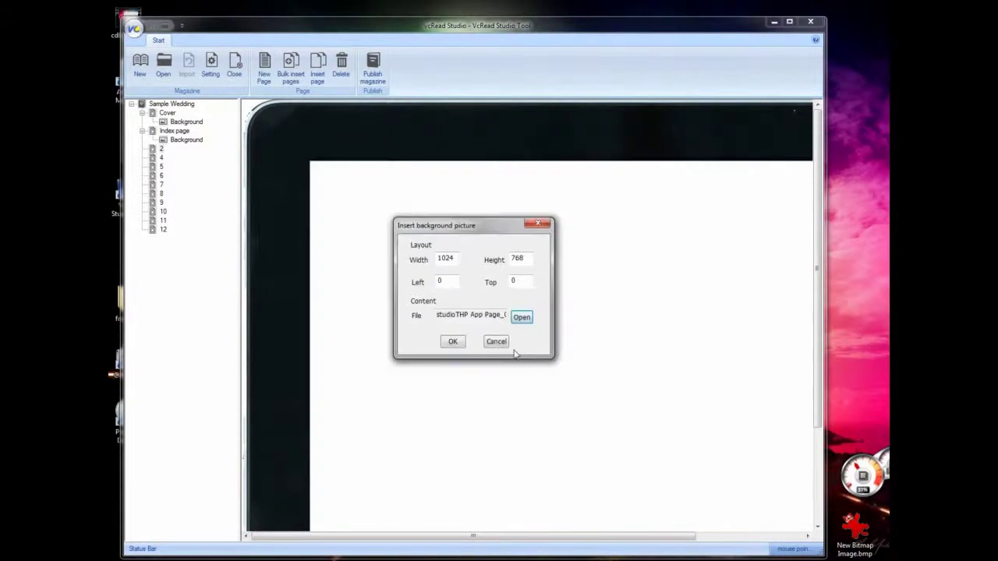
pyautogui.click(455, 342)
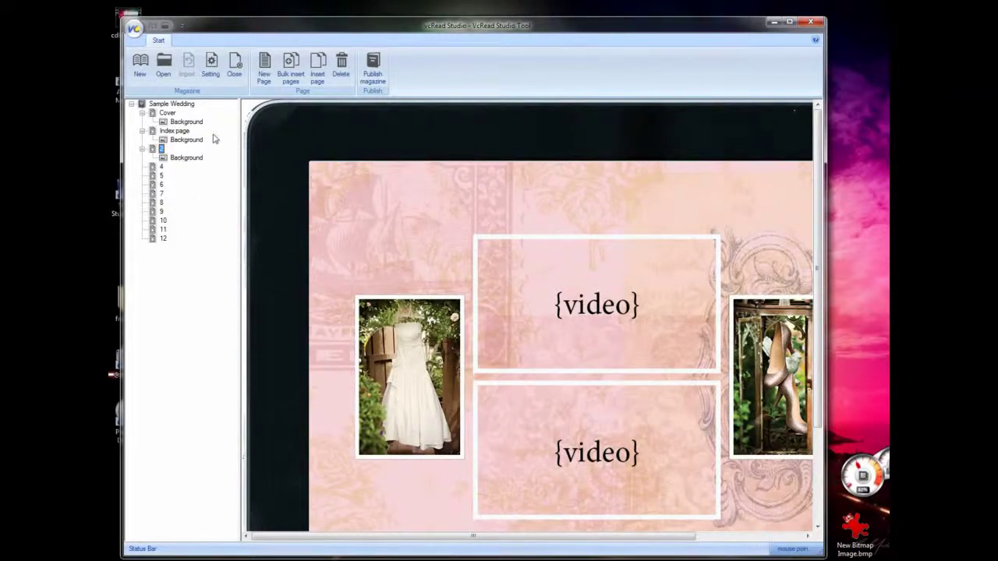
pyautogui.click(164, 132)
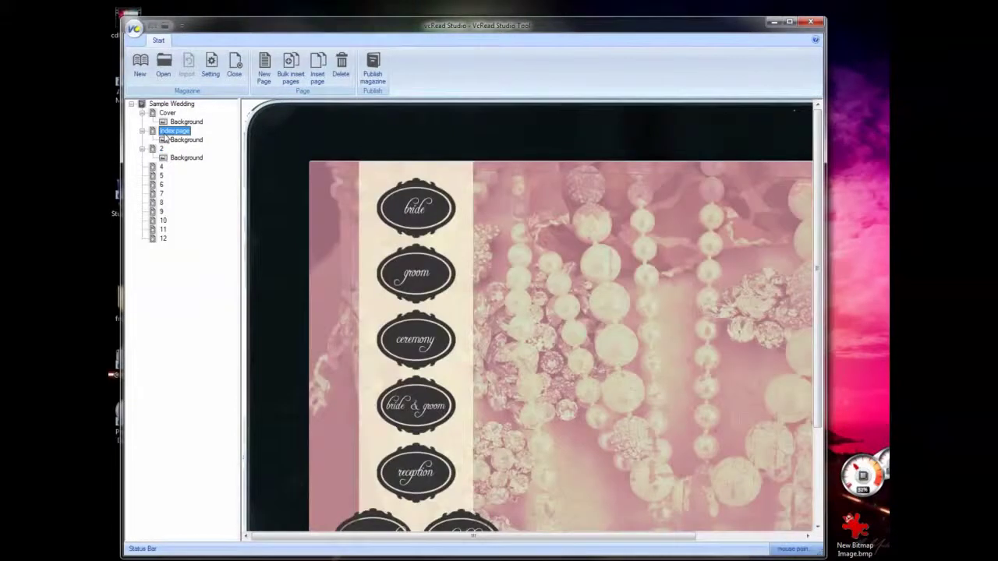
pyautogui.rightClick(164, 133)
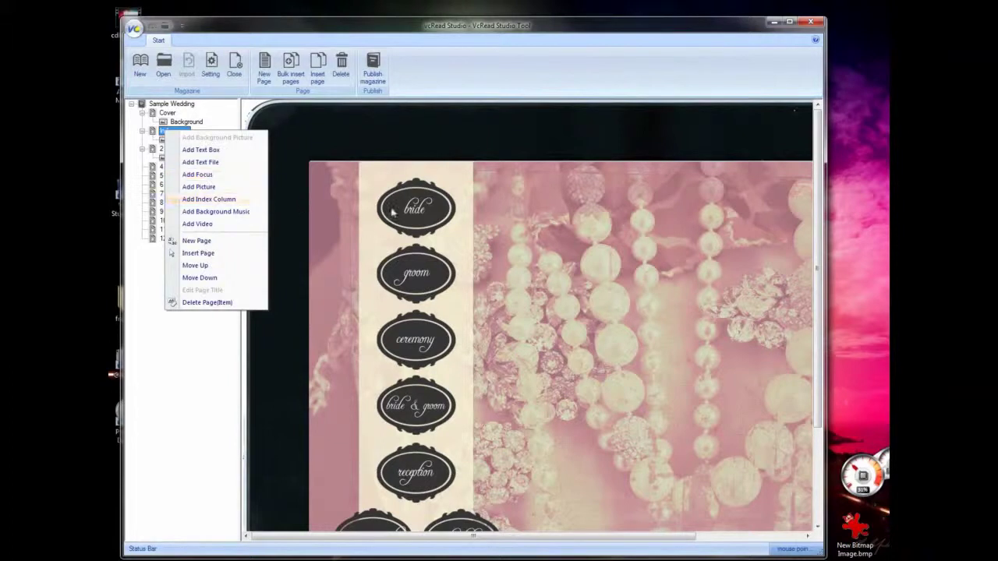
pyautogui.click(195, 187)
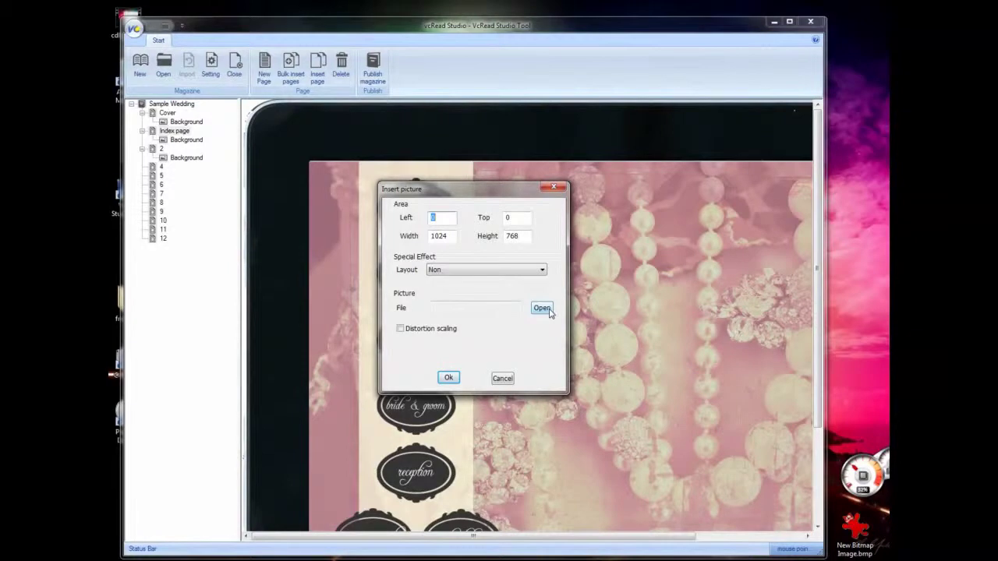
pyautogui.click(503, 379)
# Draw a picture area about 63 by 56 near the lower-right corner of the index page artwork and start inserting a picture there.
pyautogui.scroll(-3, 644, 466)
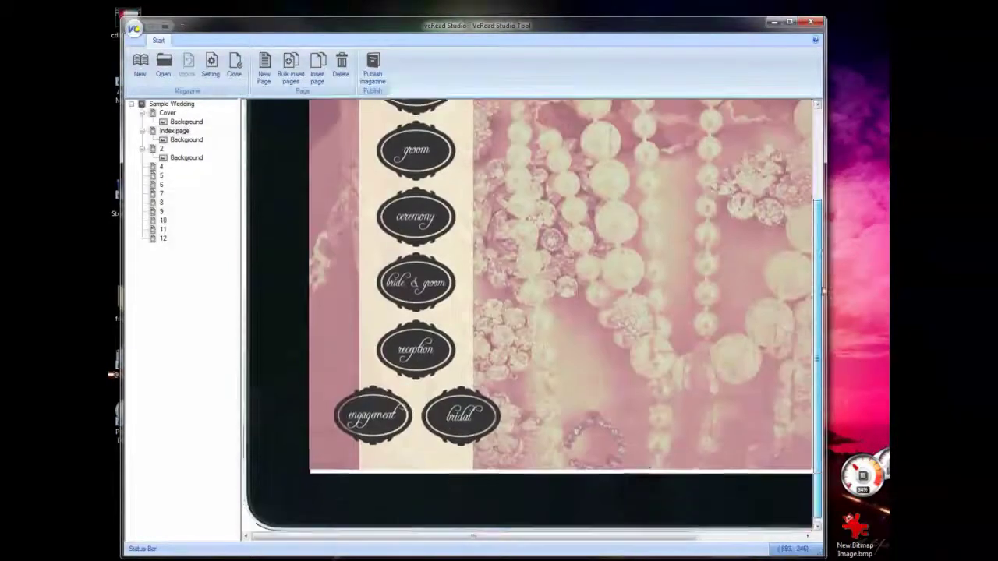
pyautogui.moveTo(612, 536); pyautogui.dragTo(719, 538)
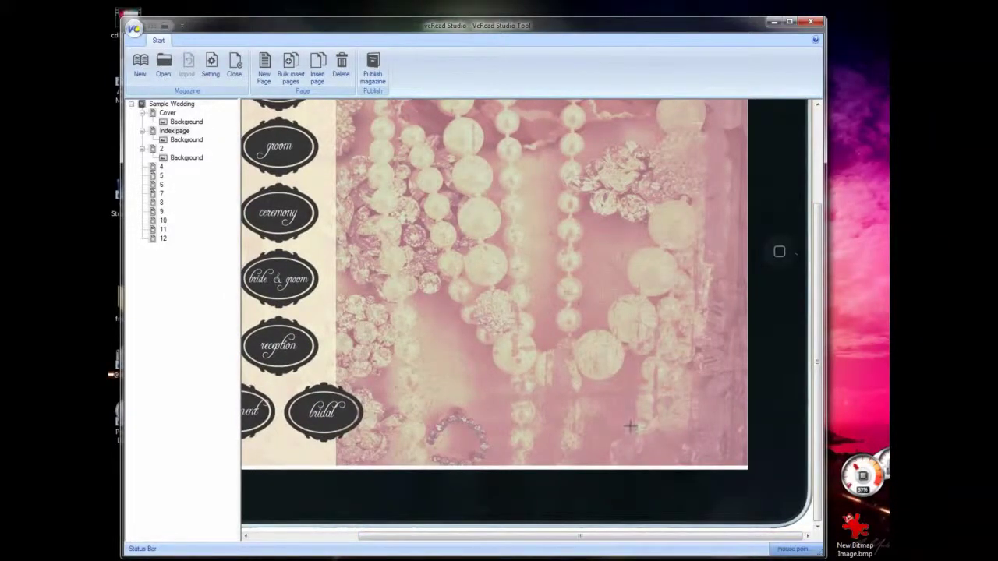
pyautogui.moveTo(630, 423); pyautogui.dragTo(665, 455)
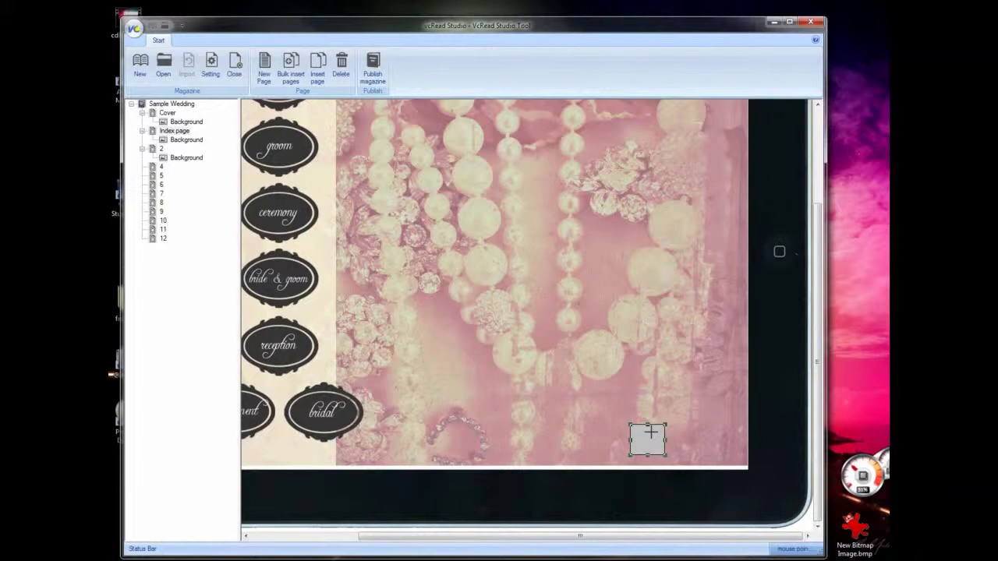
pyautogui.rightClick(651, 442)
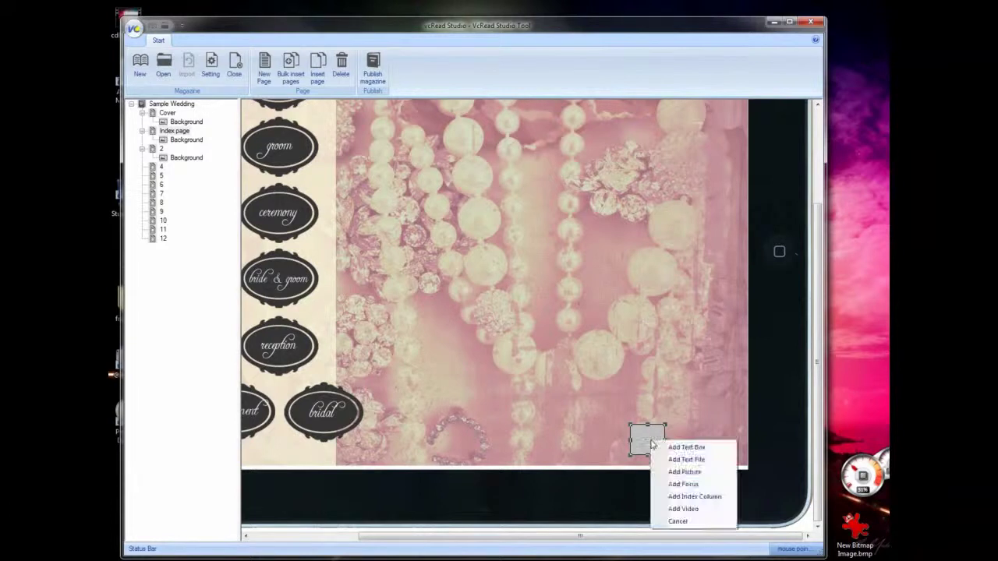
pyautogui.click(698, 474)
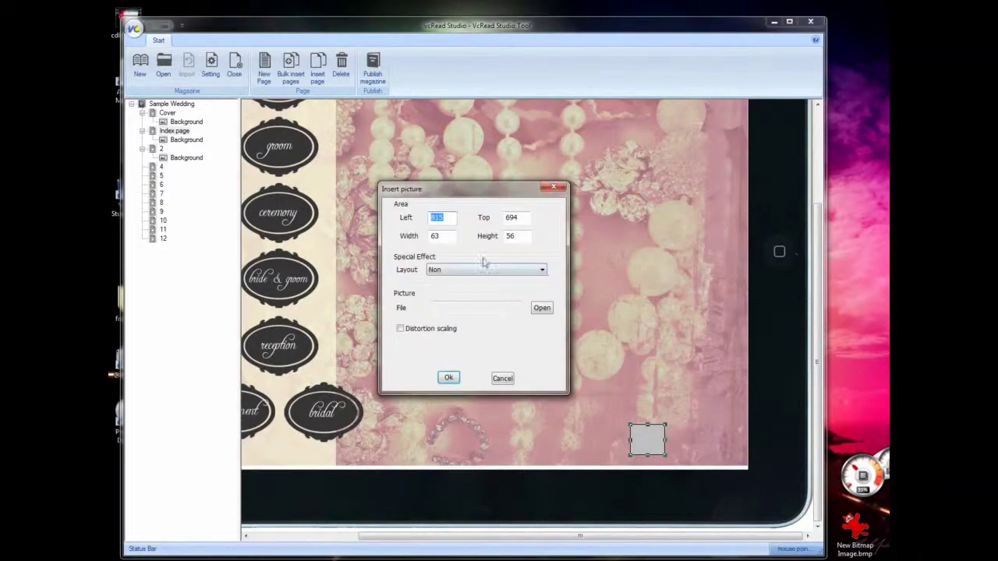
# Choose share_facebook.png from the index folder inside studioTHP's files_by_page as the picture file.
pyautogui.click(538, 309)
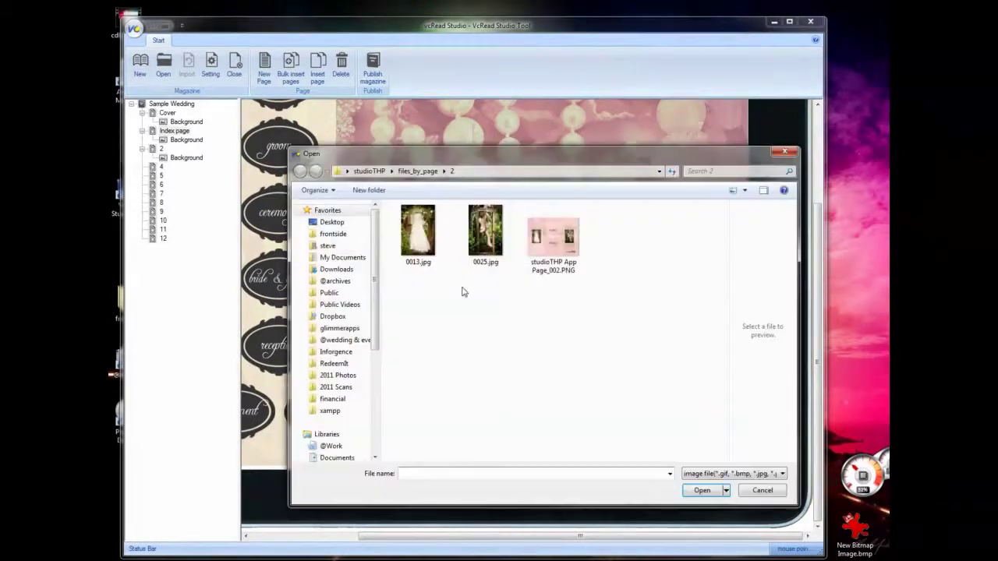
pyautogui.click(363, 172)
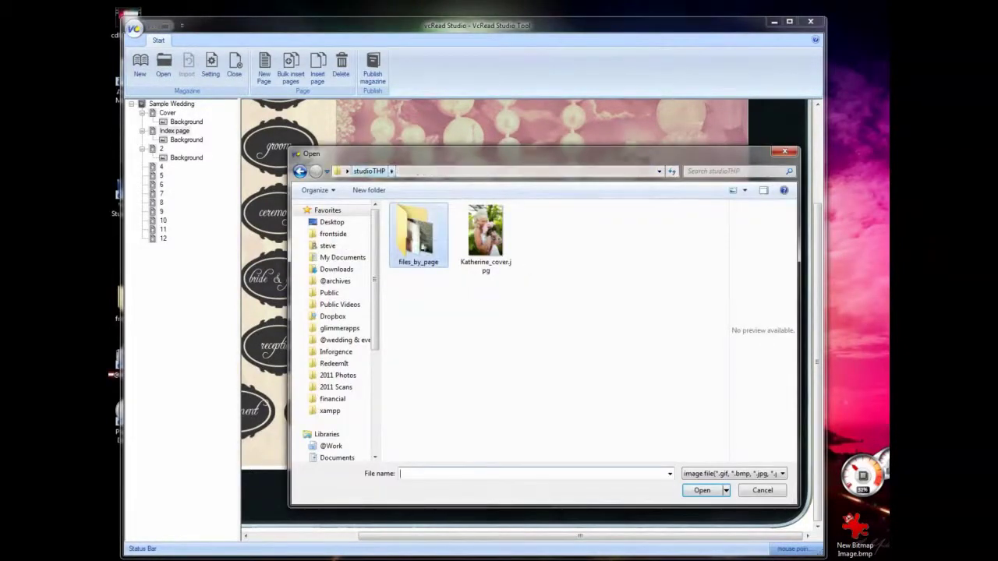
pyautogui.doubleClick(421, 238)
pyautogui.scroll(1, 552, 362)
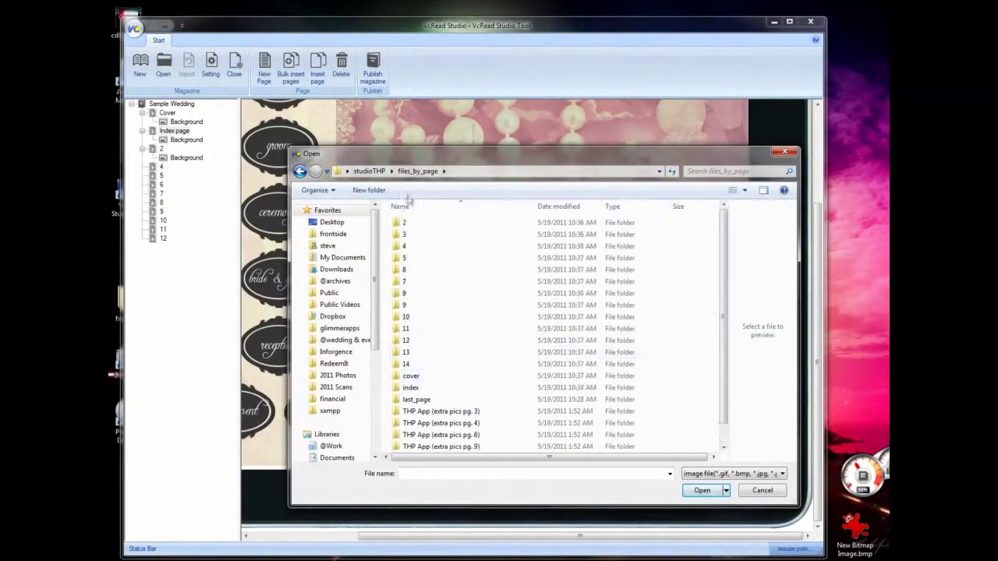
pyautogui.doubleClick(410, 388)
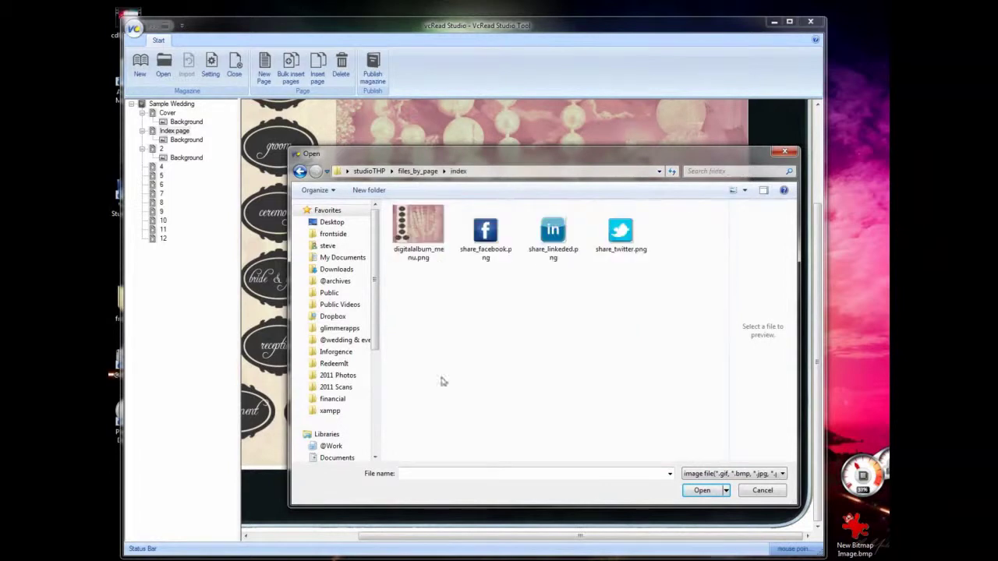
pyautogui.click(485, 234)
pyautogui.click(702, 490)
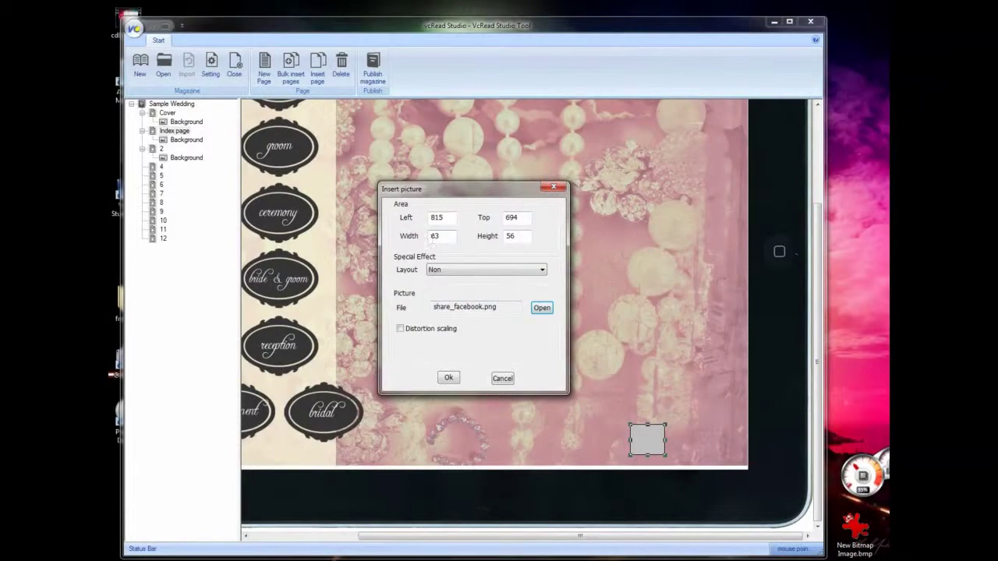
# Check the dimensions of share_facebook.png in the index folder using Windows Explorer, and insert the picture at width 42 and height 43.
pyautogui.moveTo(242, 558)
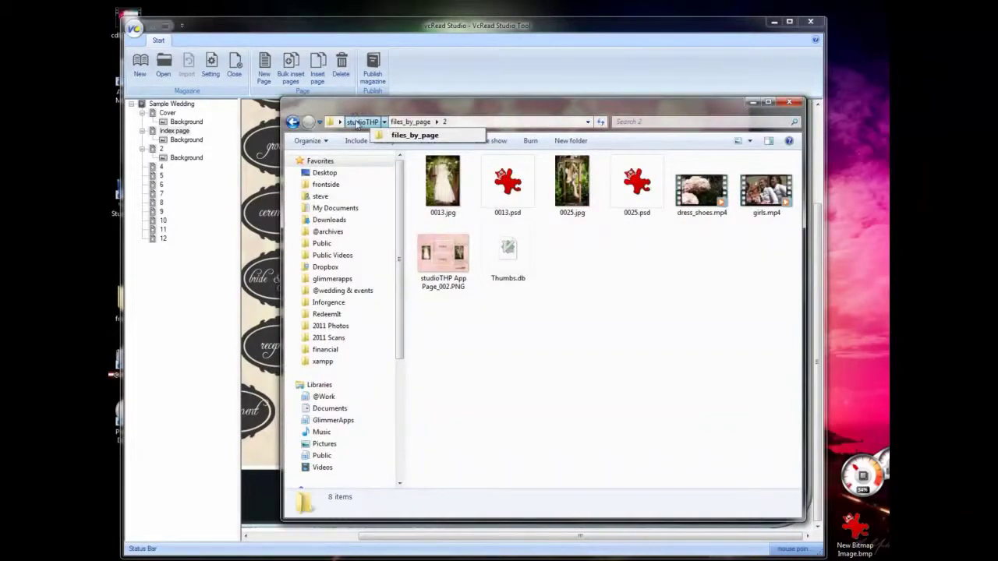
pyautogui.click(436, 122)
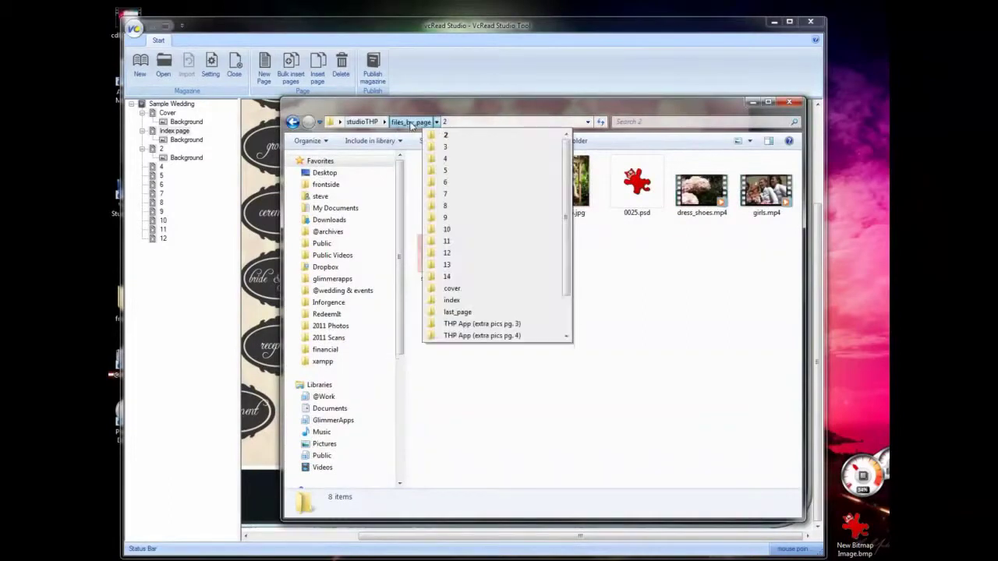
pyautogui.click(452, 300)
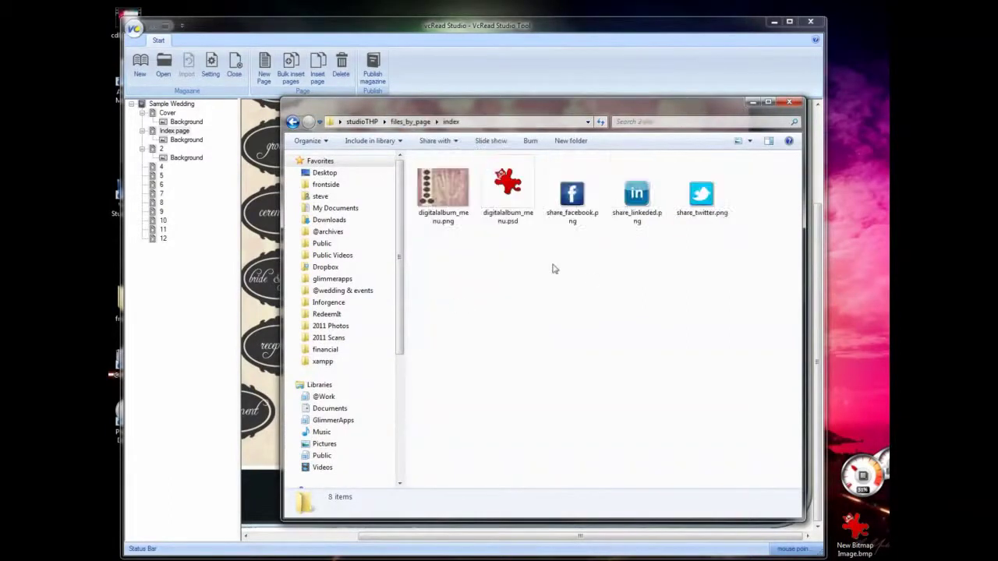
pyautogui.click(574, 200)
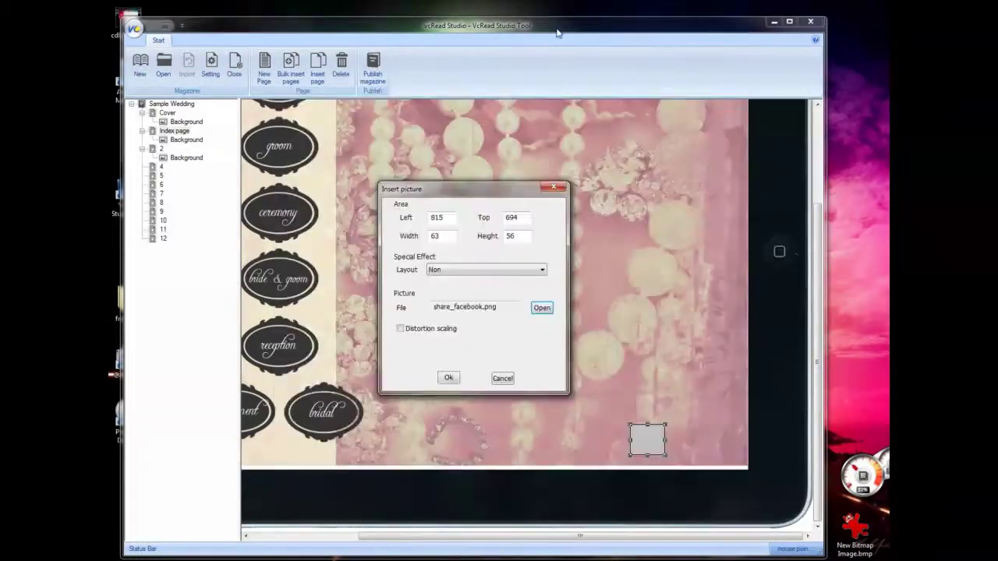
pyautogui.click(561, 39)
pyautogui.doubleClick(448, 237)
pyautogui.write('42')
pyautogui.doubleClick(514, 236)
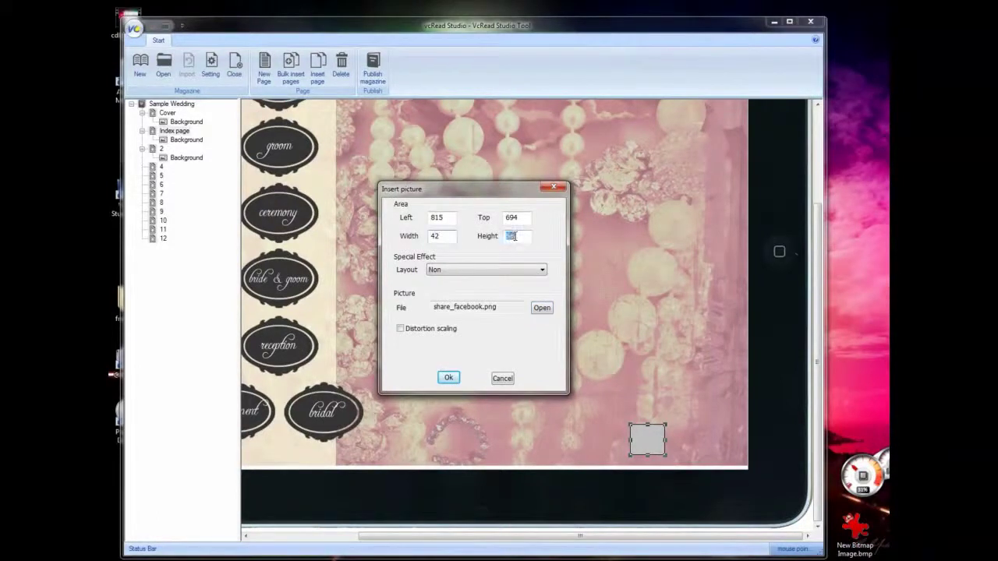
pyautogui.write('43')
pyautogui.click(449, 379)
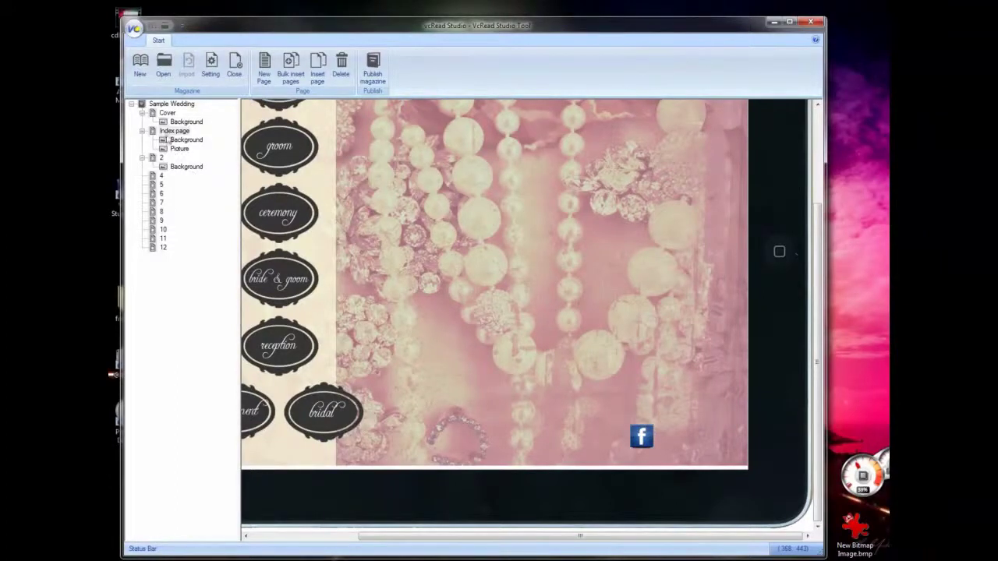
# Check the area settings of the Facebook icon picture on the index page without changing them.
pyautogui.click(173, 151)
pyautogui.rightClick(174, 149)
pyautogui.click(197, 158)
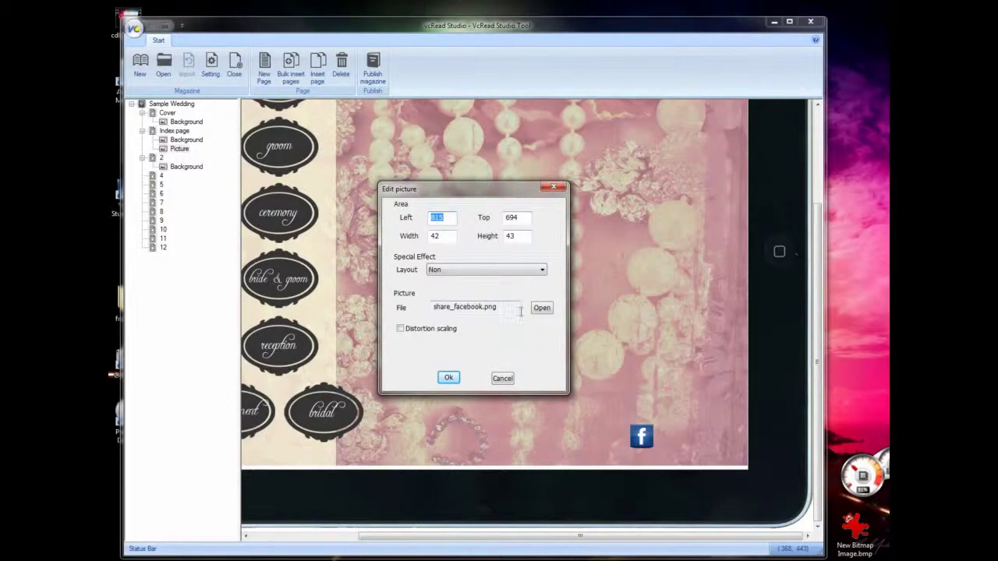
pyautogui.click(502, 379)
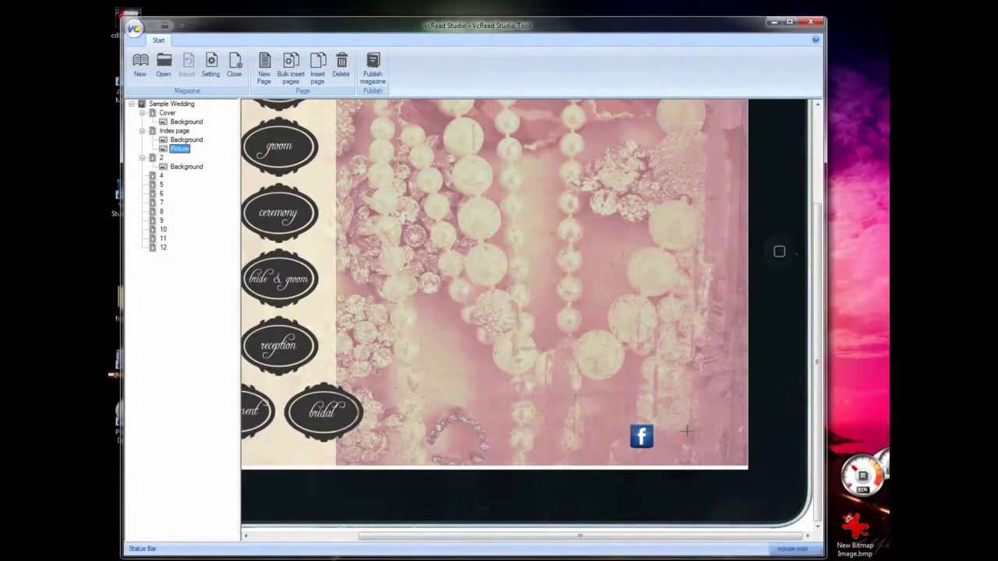
# Draw an area about 48 by 45 beside the index page's Facebook icon, start inserting a picture there, and set its top to 694.
pyautogui.moveTo(658, 425); pyautogui.dragTo(686, 450)
pyautogui.click(175, 132)
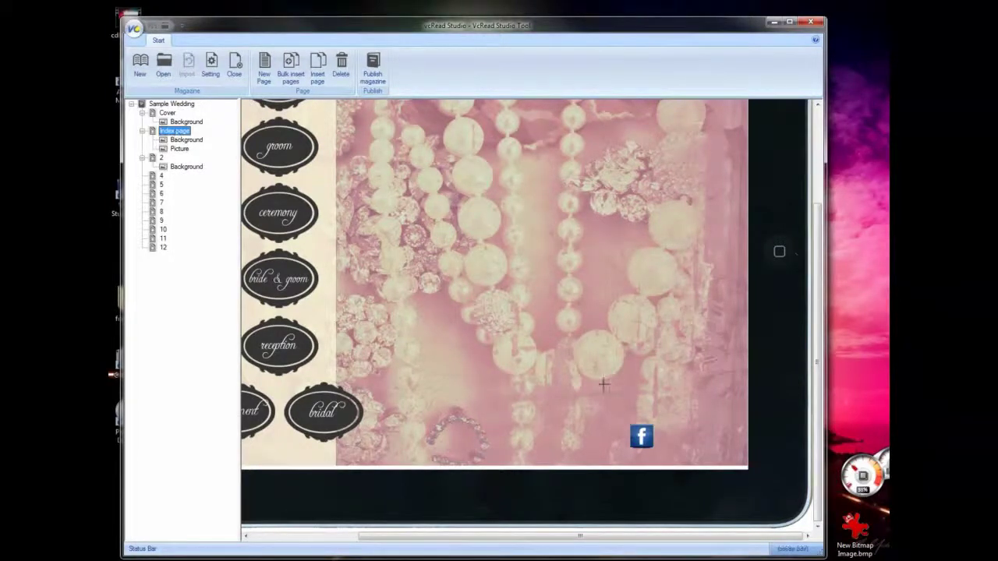
pyautogui.moveTo(660, 425); pyautogui.dragTo(686, 450)
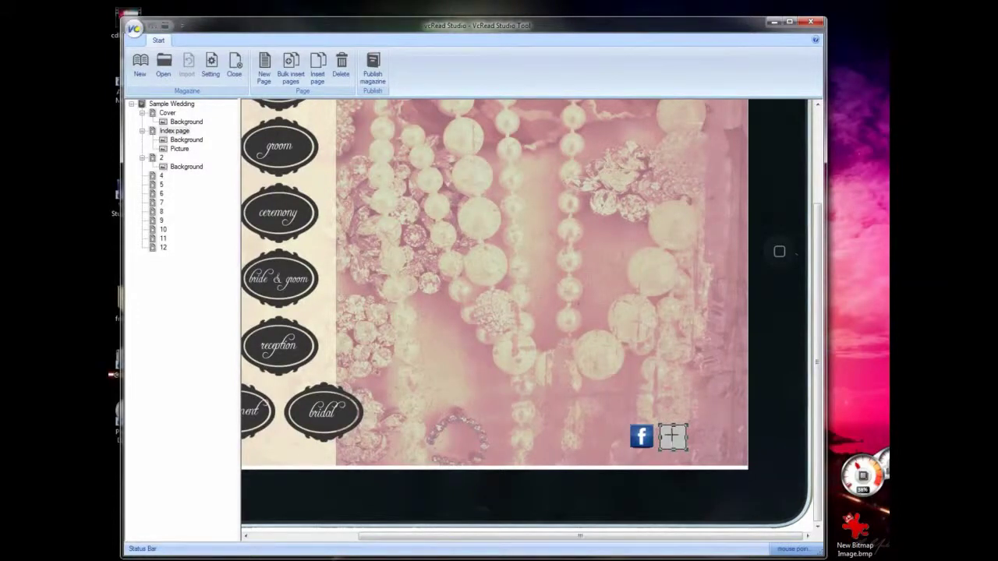
pyautogui.rightClick(674, 439)
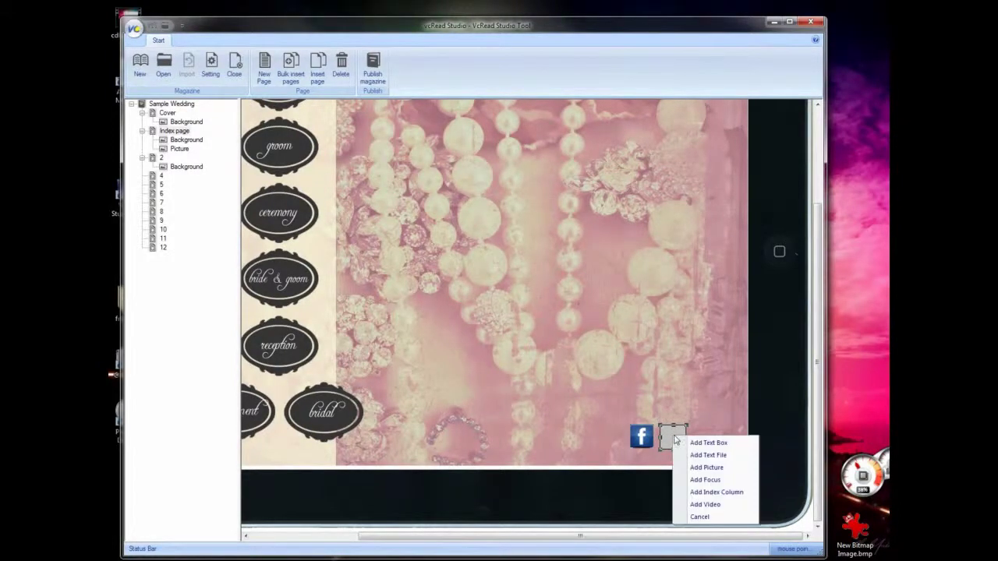
pyautogui.click(704, 468)
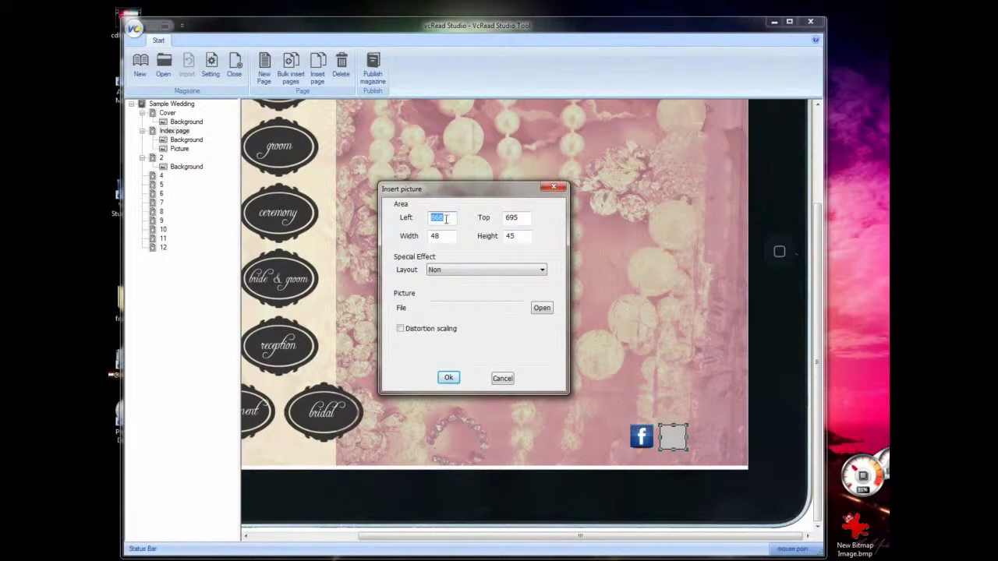
pyautogui.doubleClick(523, 218)
pyautogui.write('69')
# Check the dimensions of share_twitter.png in Windows Explorer, and set the new picture's width to 42 and height to 43.
pyautogui.moveTo(242, 559)
pyautogui.click(294, 542)
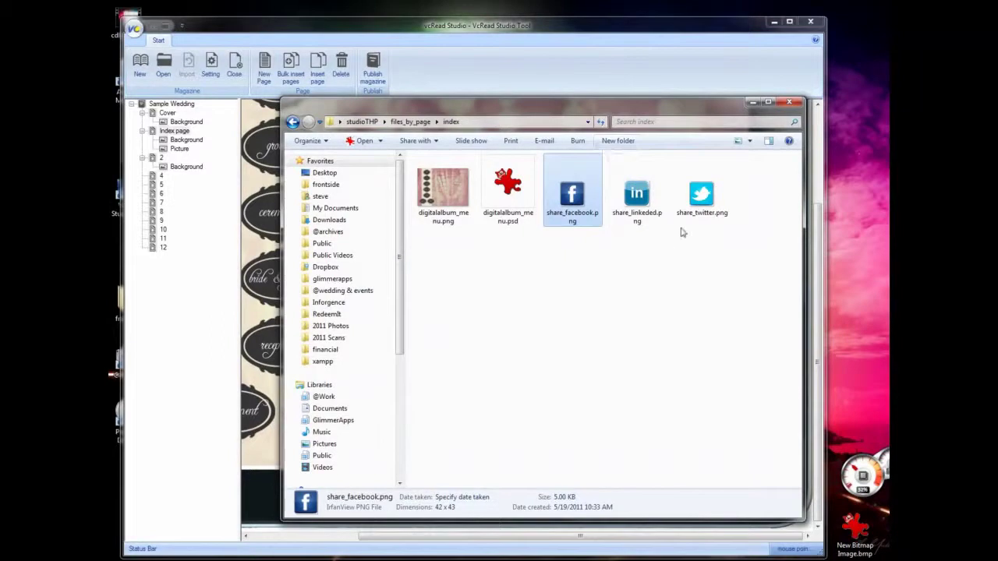
pyautogui.click(694, 204)
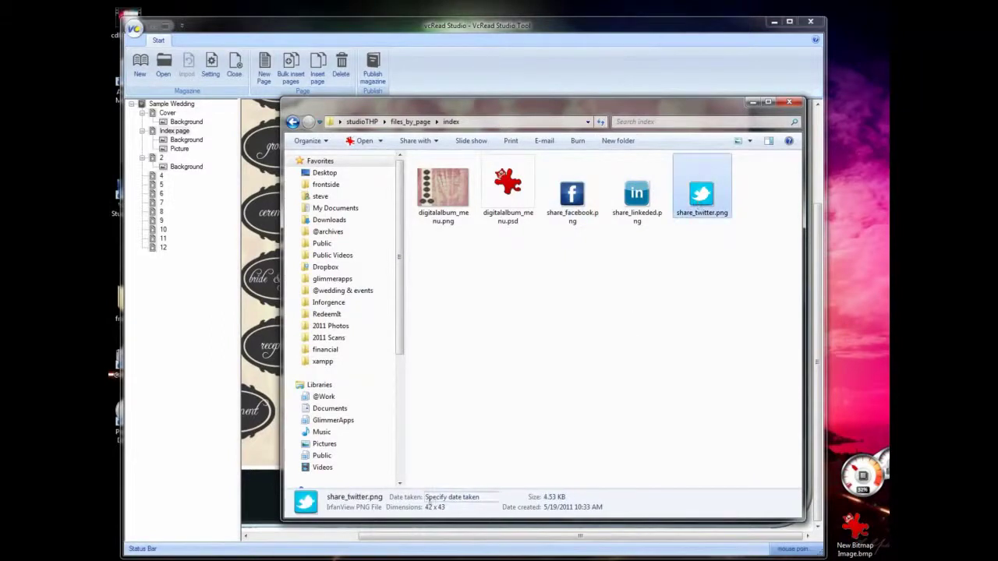
pyautogui.click(752, 102)
pyautogui.doubleClick(452, 234)
pyautogui.write('42')
pyautogui.doubleClick(524, 236)
pyautogui.write('42')
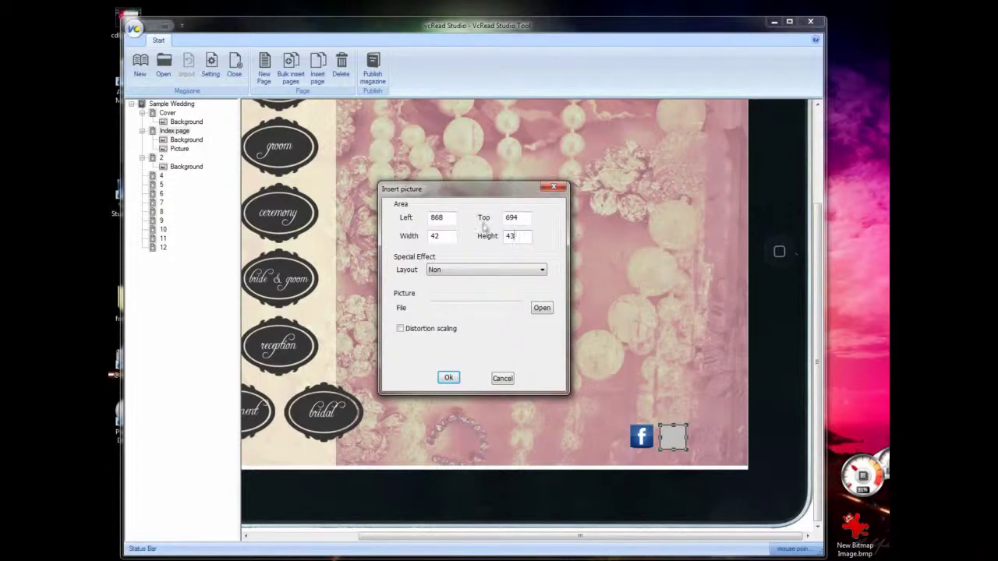
# Choose share_twitter.png from the index folder as the picture file and insert the picture.
pyautogui.click(456, 376)
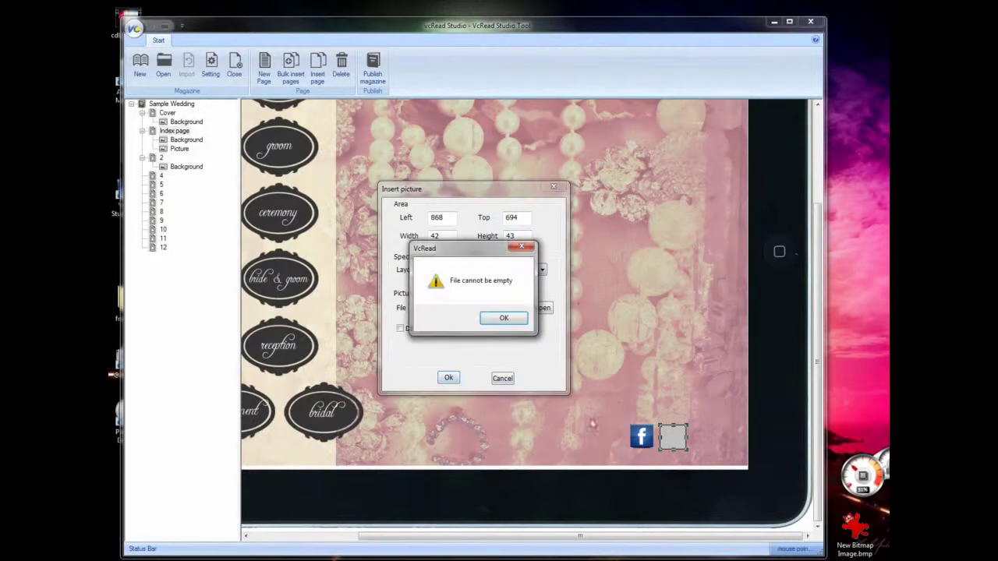
pyautogui.click(504, 319)
pyautogui.click(542, 309)
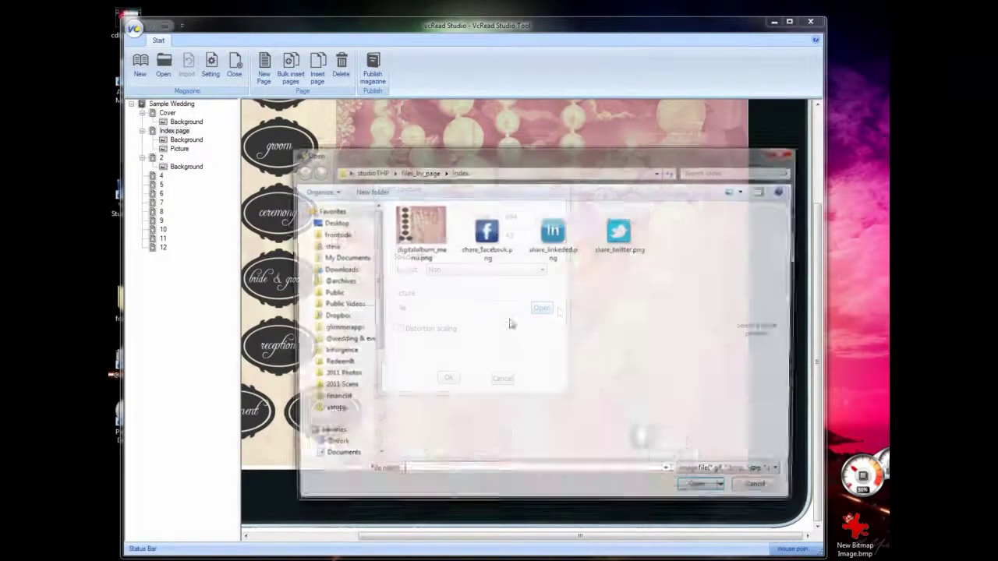
pyautogui.click(625, 238)
pyautogui.click(706, 491)
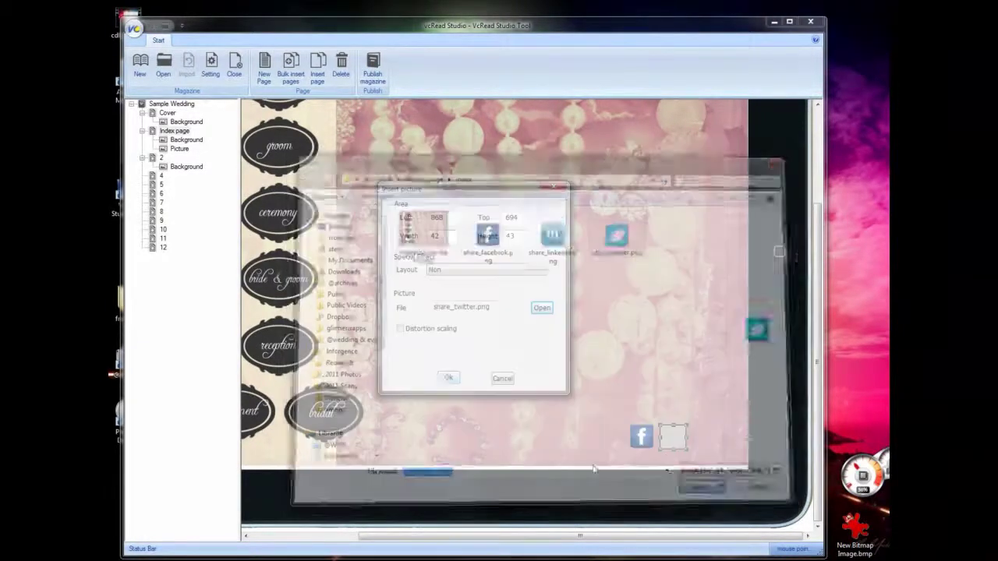
pyautogui.click(449, 378)
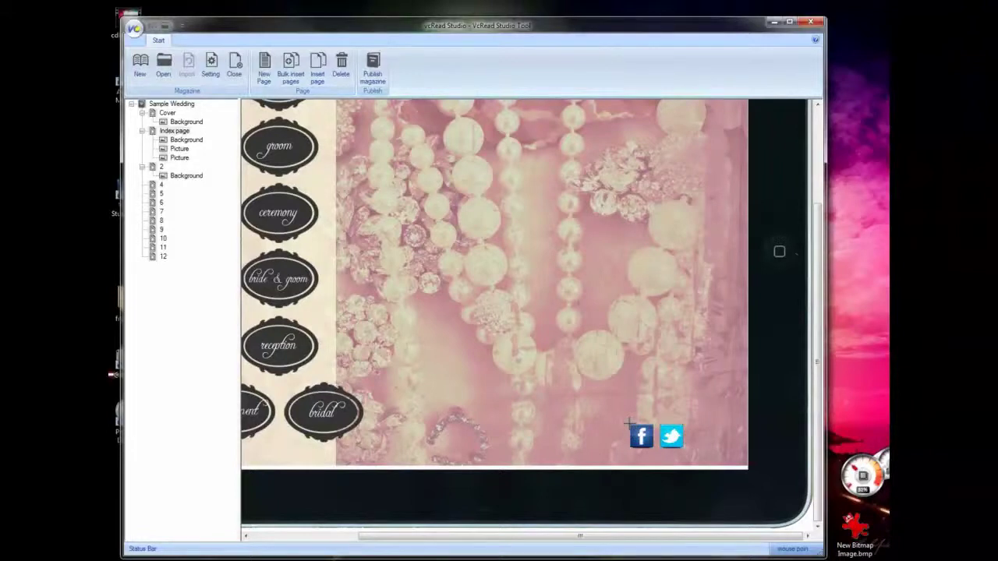
# Draw an area about 49 by 54 over the Facebook icon on the index page and start adding a focus there.
pyautogui.click(175, 132)
pyautogui.click(632, 423)
pyautogui.rightClick(645, 441)
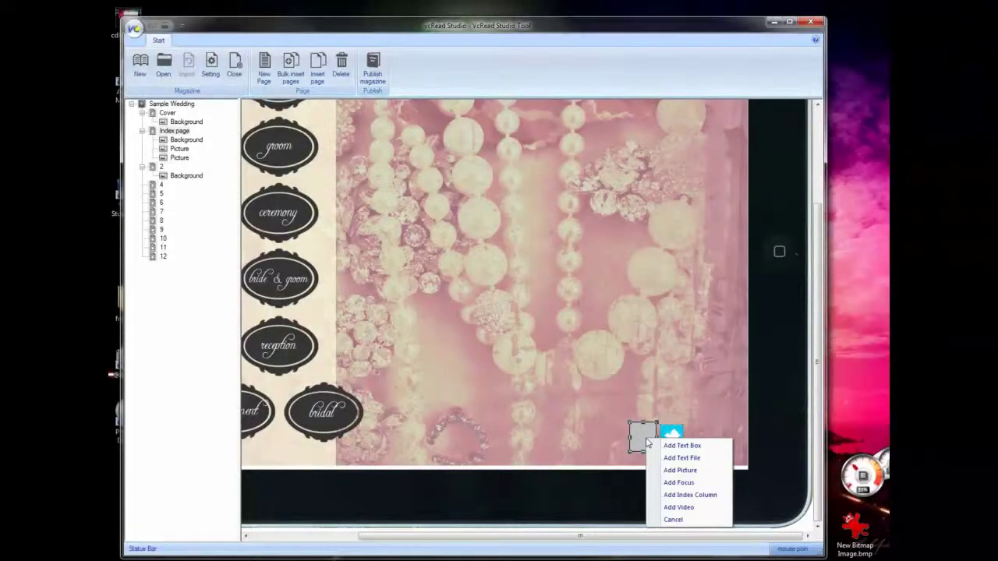
pyautogui.click(679, 483)
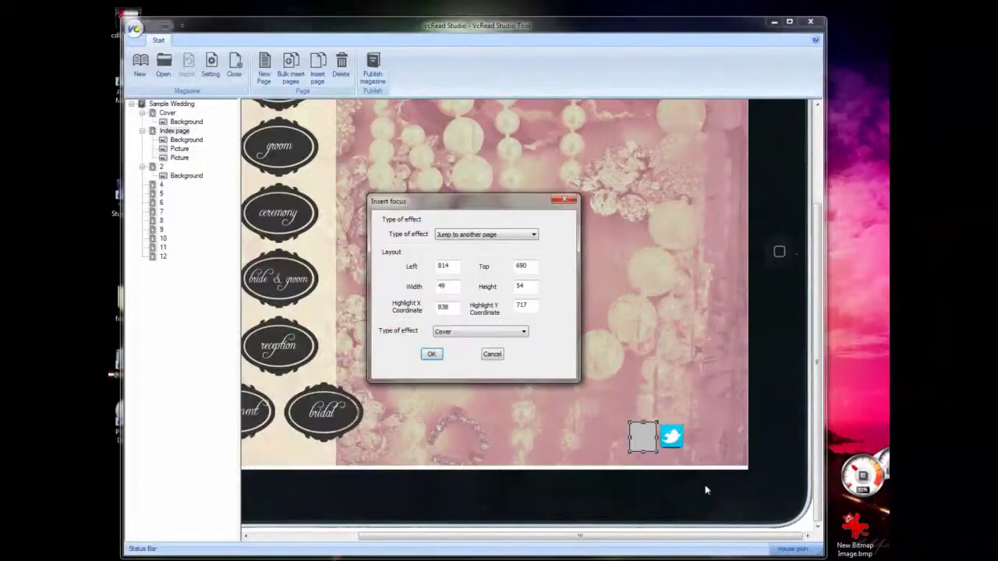
pyautogui.click(467, 235)
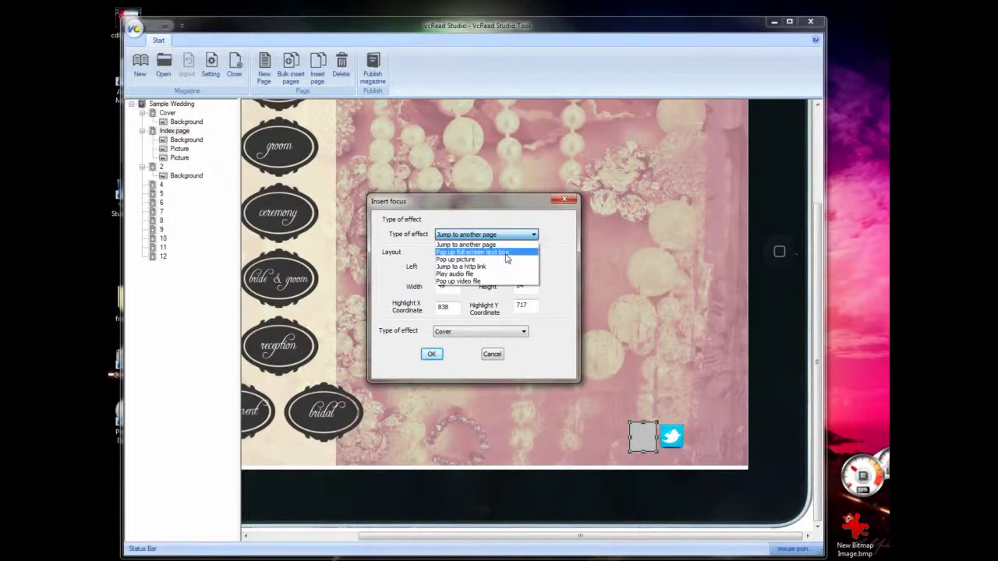
pyautogui.press('Escape')
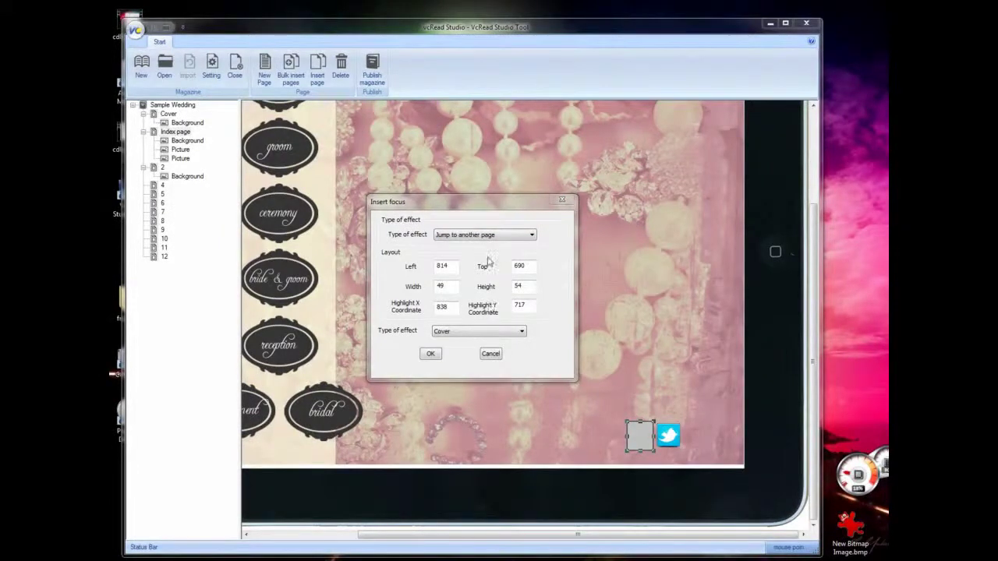
pyautogui.click(508, 235)
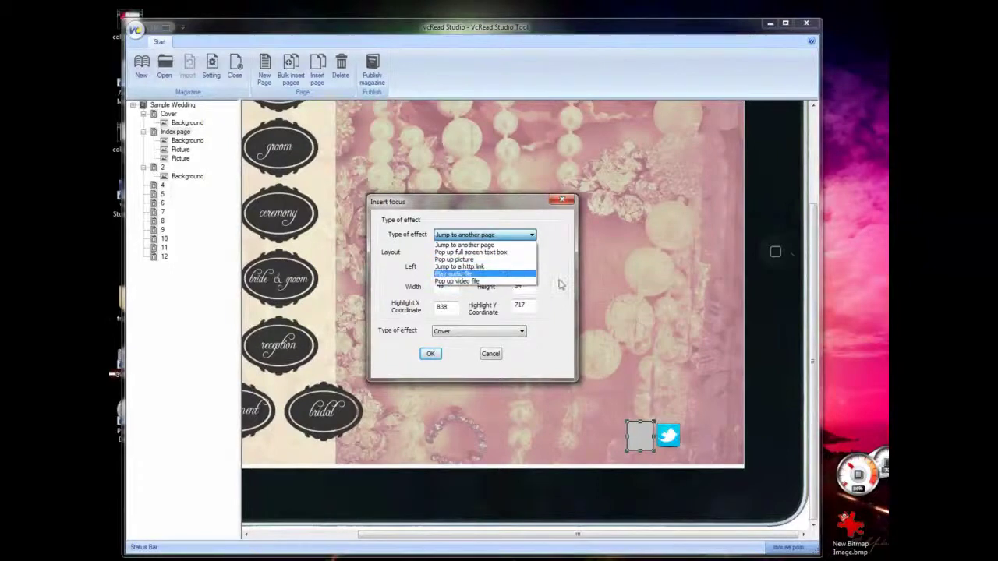
pyautogui.click(465, 267)
pyautogui.click(453, 329)
pyautogui.write('h')
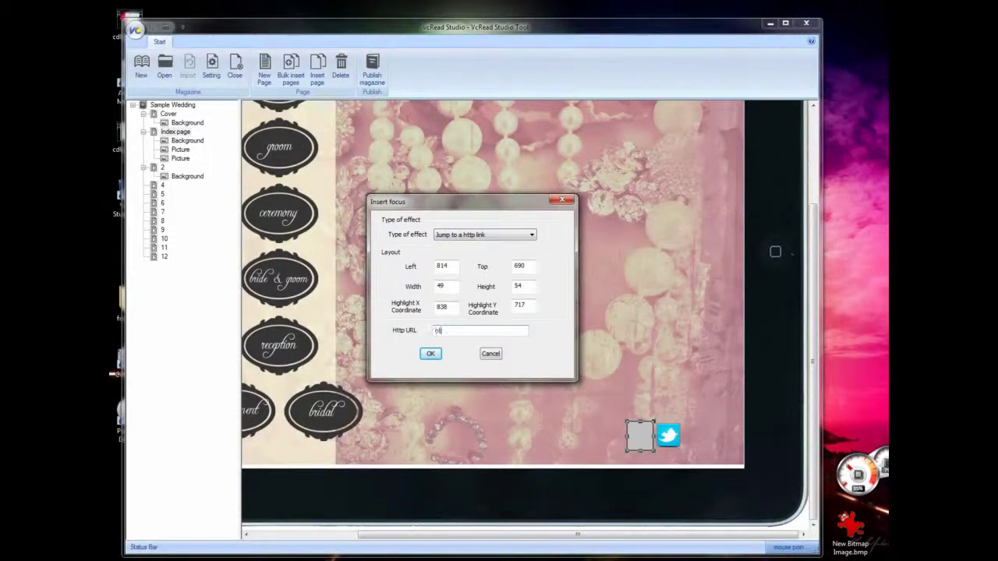
pyautogui.write('ttp://www.gilm')
pyautogui.write('merapps.com')
pyautogui.click(430, 354)
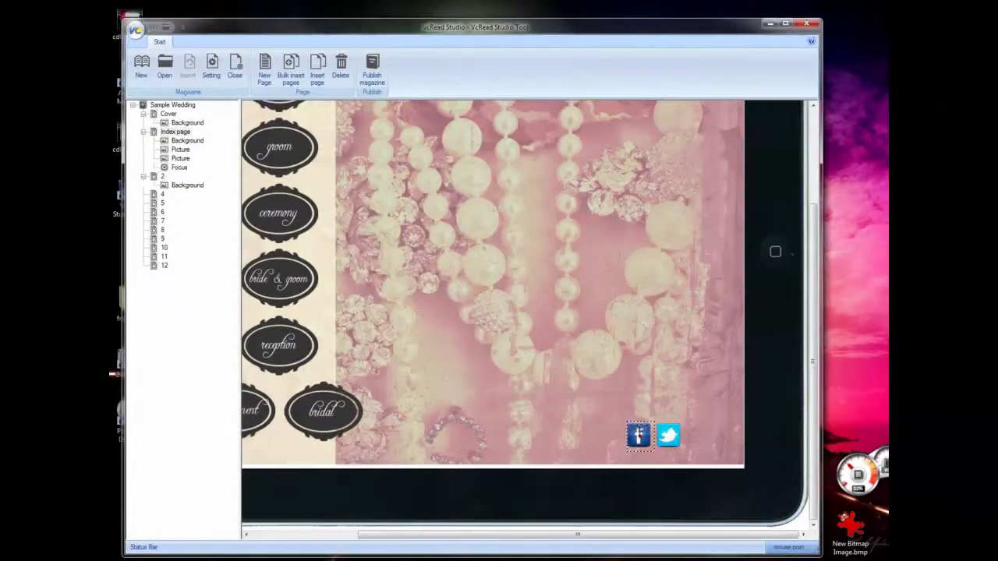
# Select the Facebook icon's focus and change its highlight position using an area drawn over the icon's upper-left corner.
pyautogui.click(178, 167)
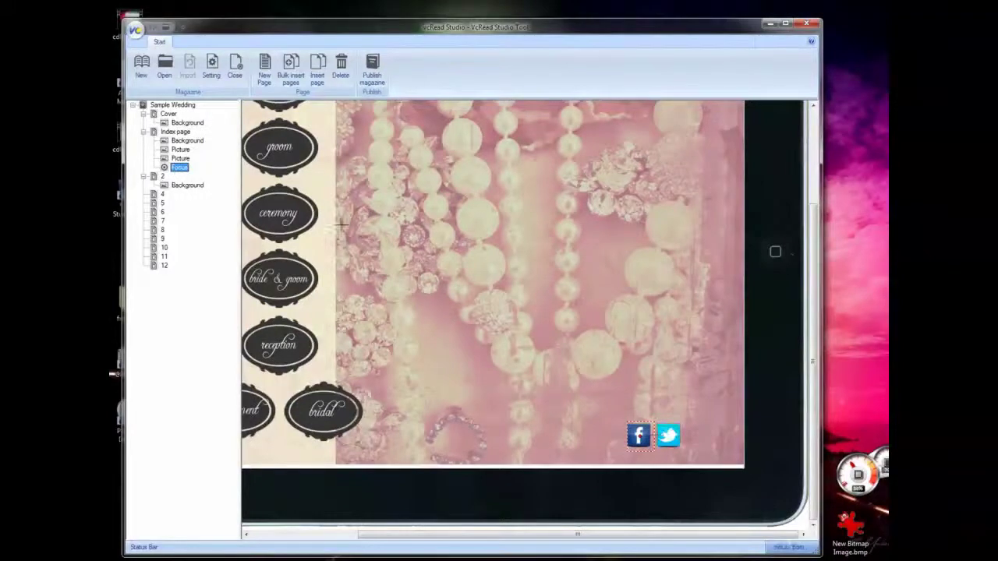
pyautogui.click(176, 159)
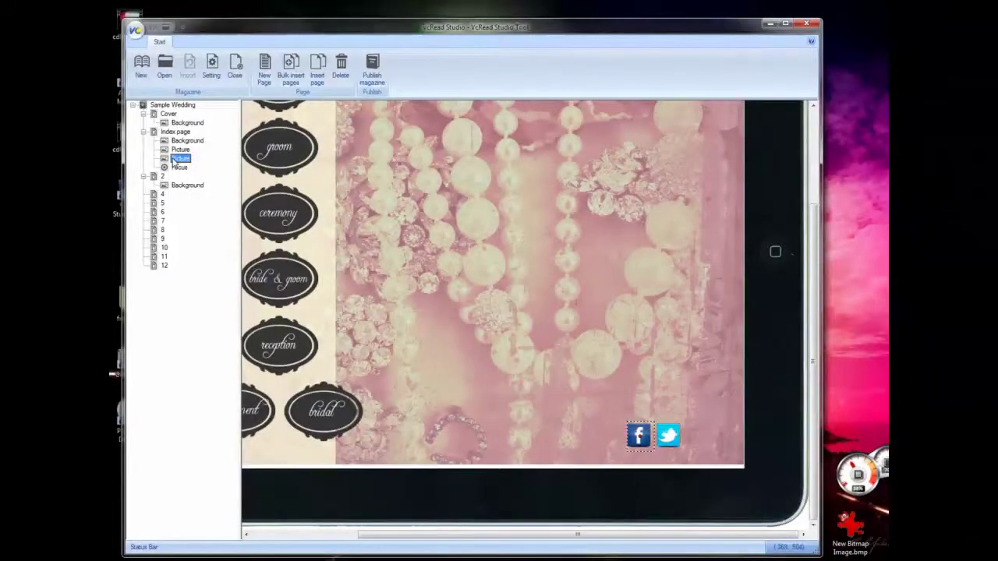
pyautogui.click(180, 168)
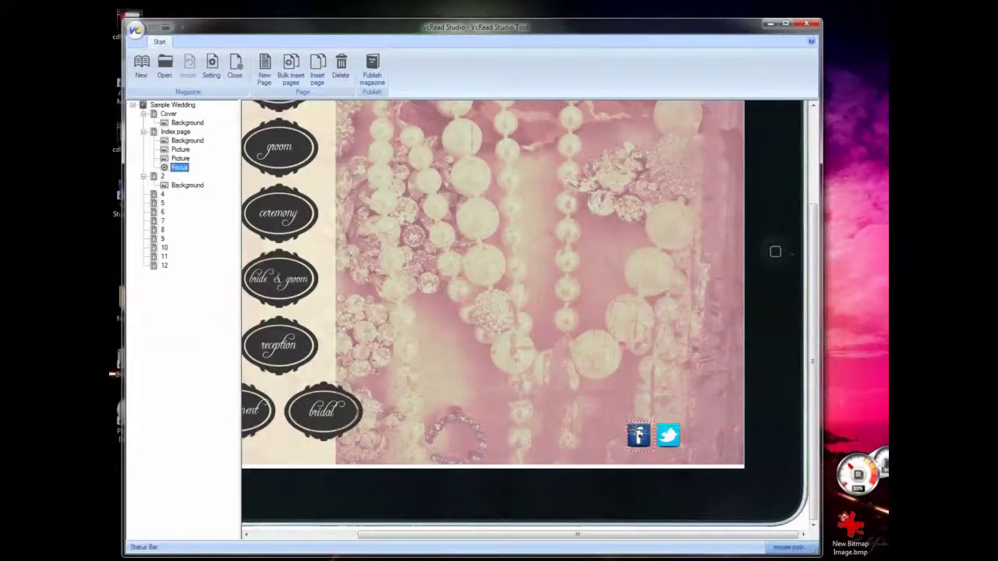
pyautogui.moveTo(608, 402); pyautogui.dragTo(647, 448)
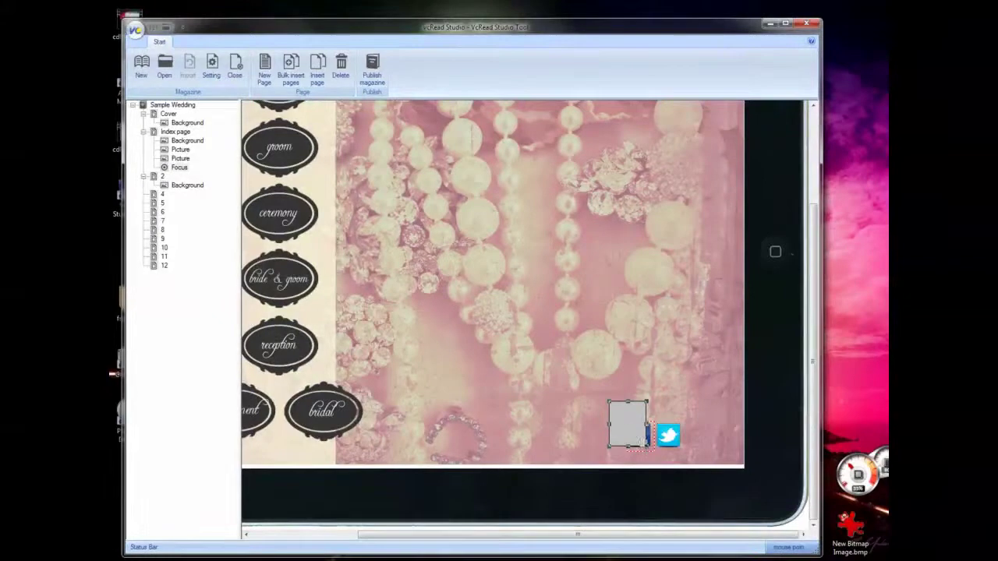
pyautogui.rightClick(627, 421)
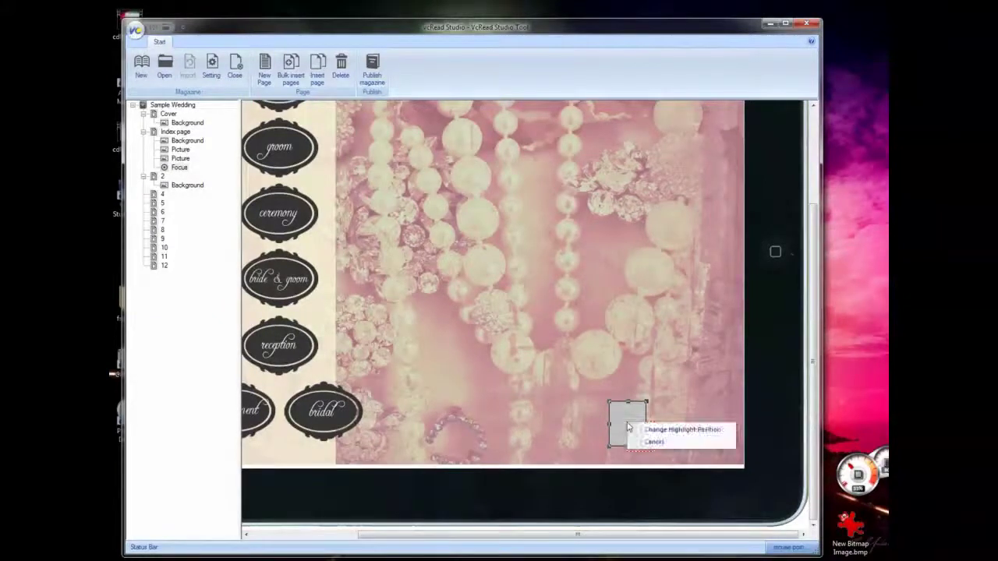
pyautogui.click(675, 429)
pyautogui.click(431, 352)
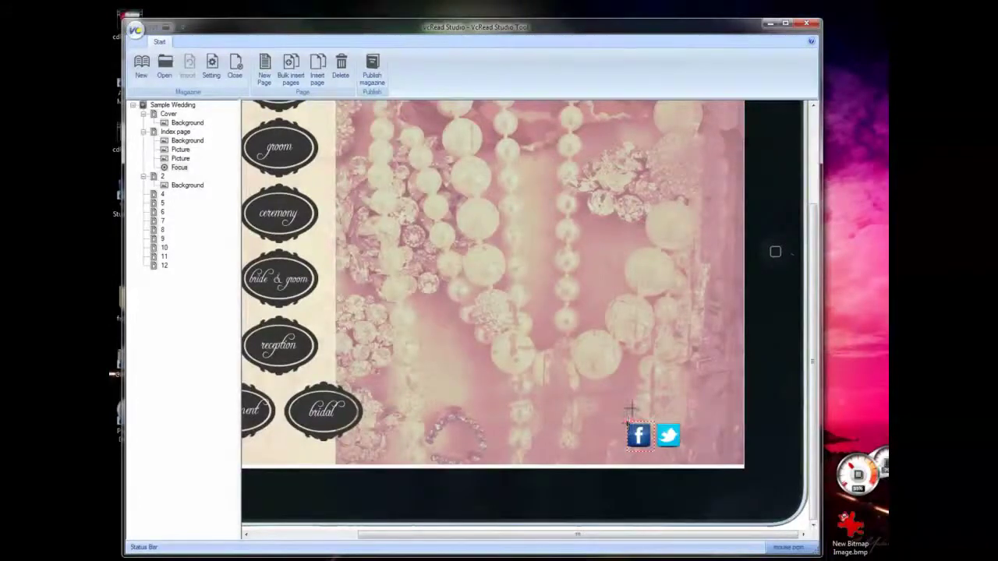
# Change the focus's highlight position using an area drawn across the gap between the Facebook and Twitter icons.
pyautogui.moveTo(630, 408); pyautogui.dragTo(662, 445)
pyautogui.rightClick(647, 428)
pyautogui.click(649, 435)
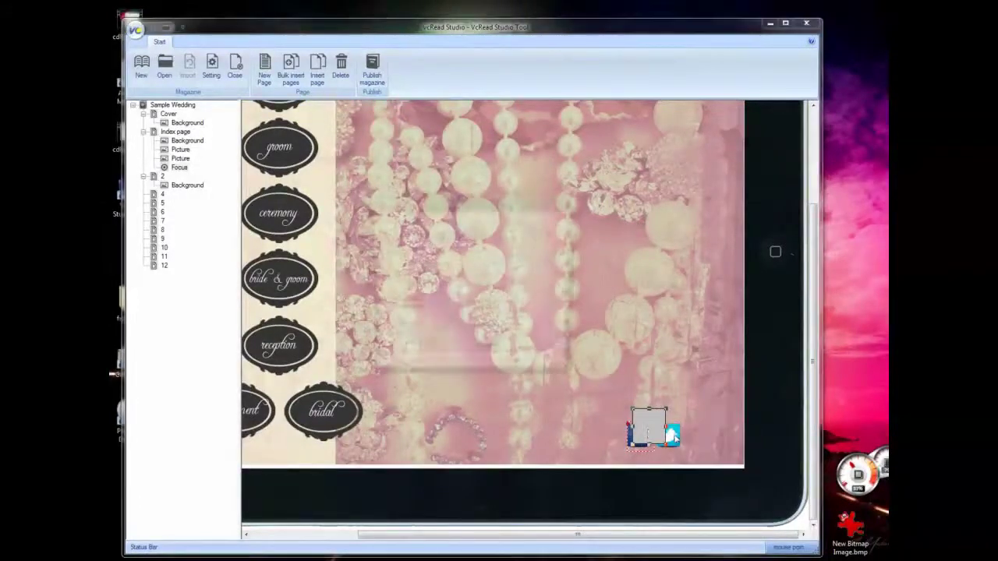
pyautogui.click(432, 353)
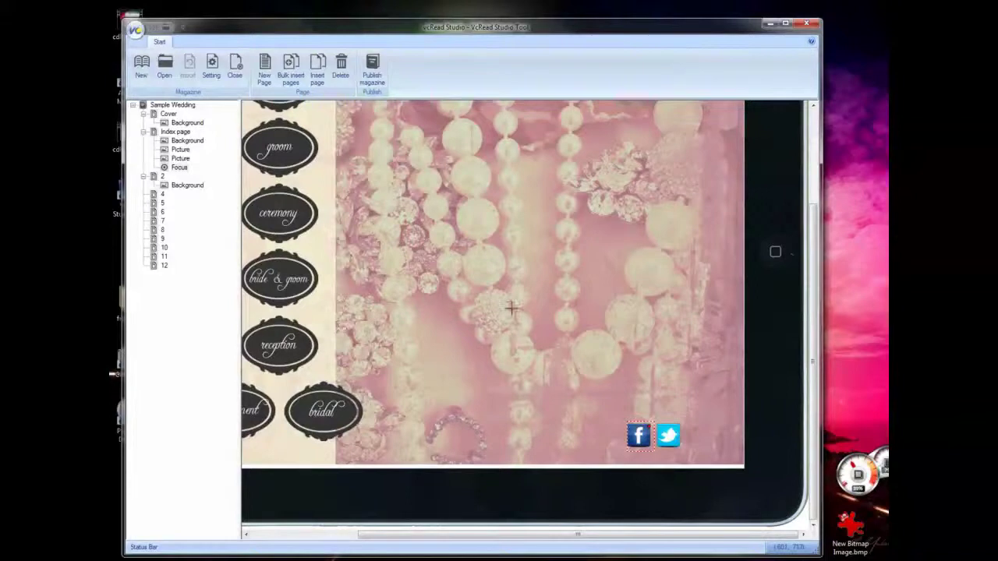
# Add an index column about 216 by 125 over the bride button on the index page, with page 7 as its target.
pyautogui.moveTo(811, 238); pyautogui.dragTo(810, 184)
pyautogui.moveTo(623, 537); pyautogui.dragTo(517, 536)
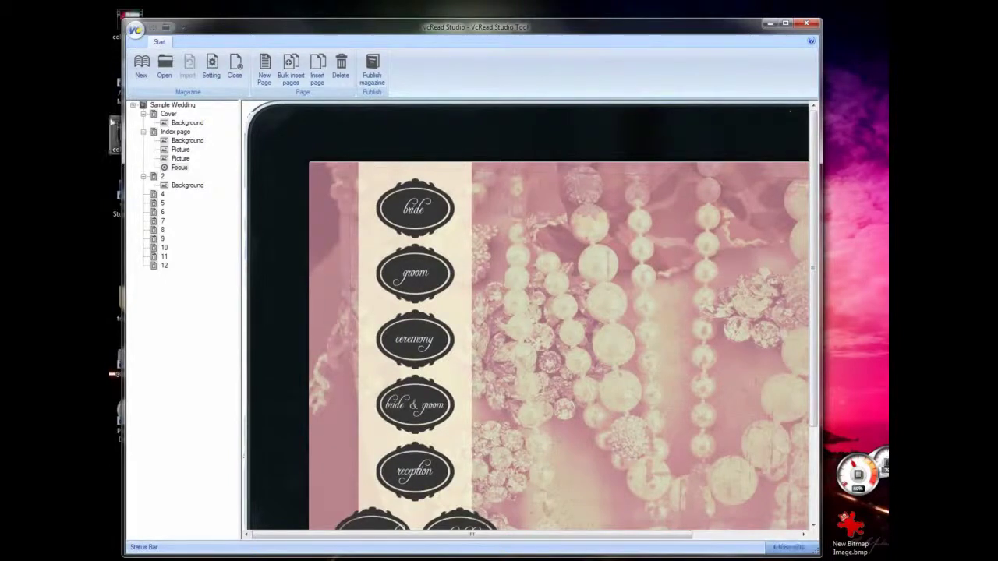
pyautogui.click(176, 132)
pyautogui.moveTo(358, 172); pyautogui.dragTo(477, 241)
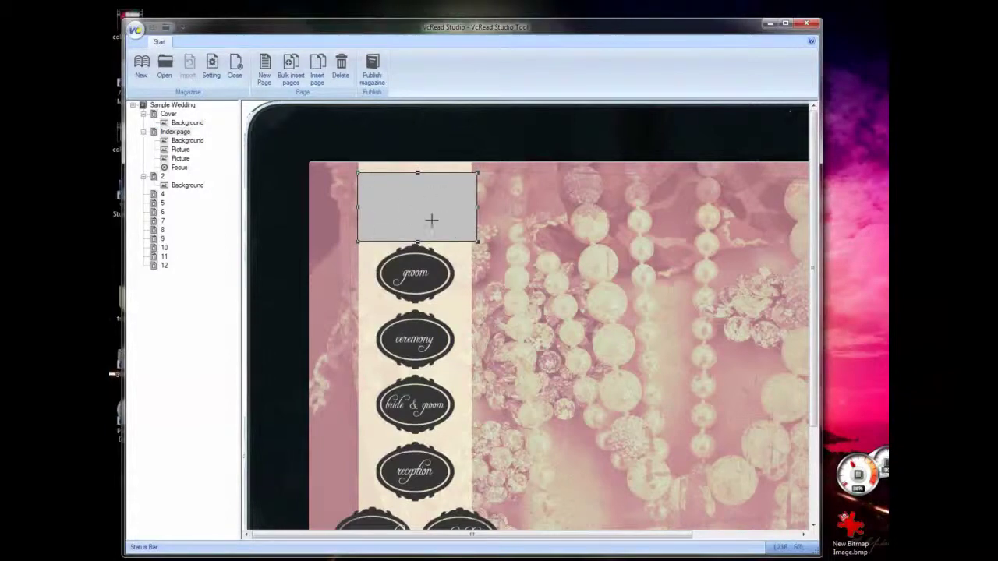
pyautogui.rightClick(415, 195)
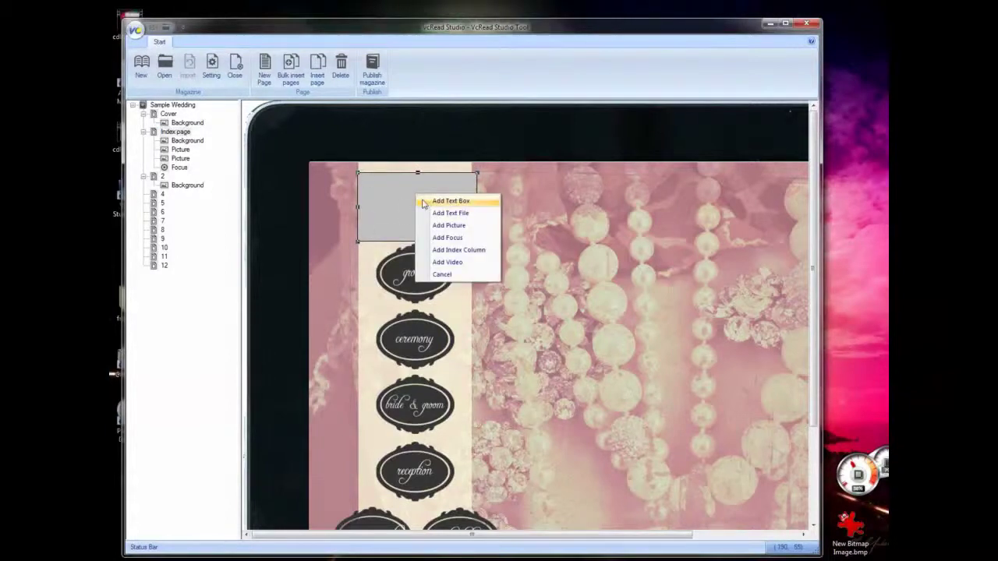
pyautogui.click(459, 249)
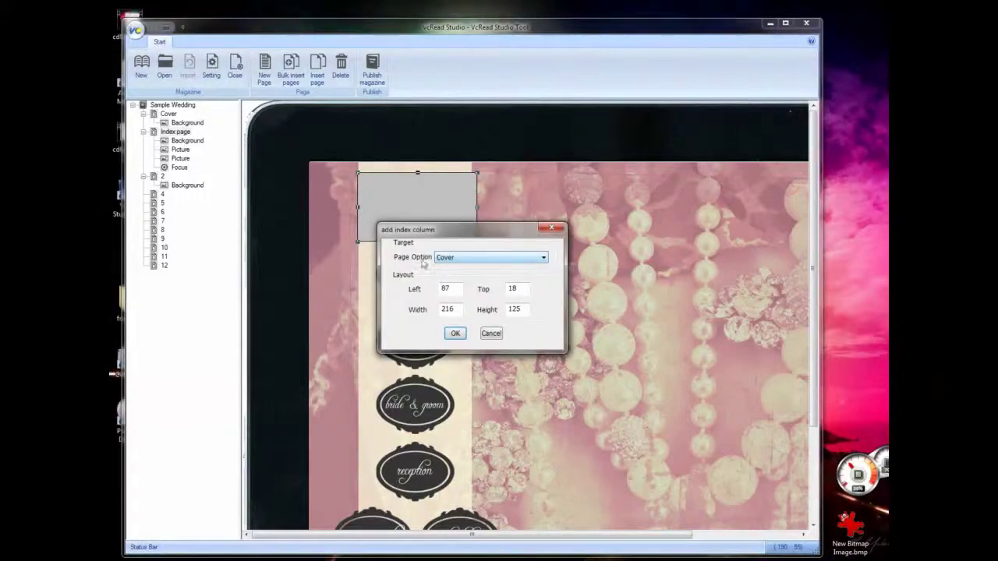
pyautogui.click(499, 261)
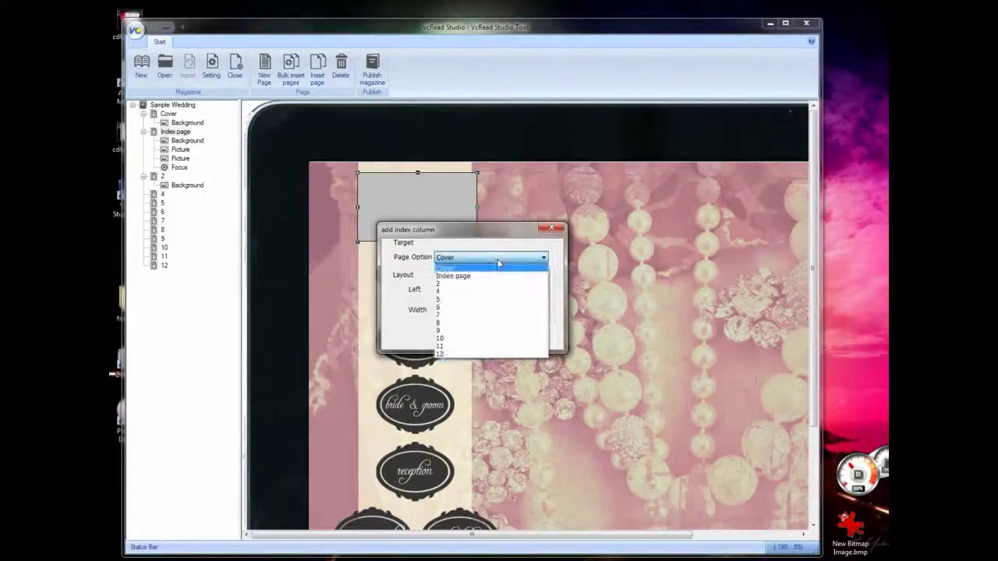
pyautogui.click(473, 323)
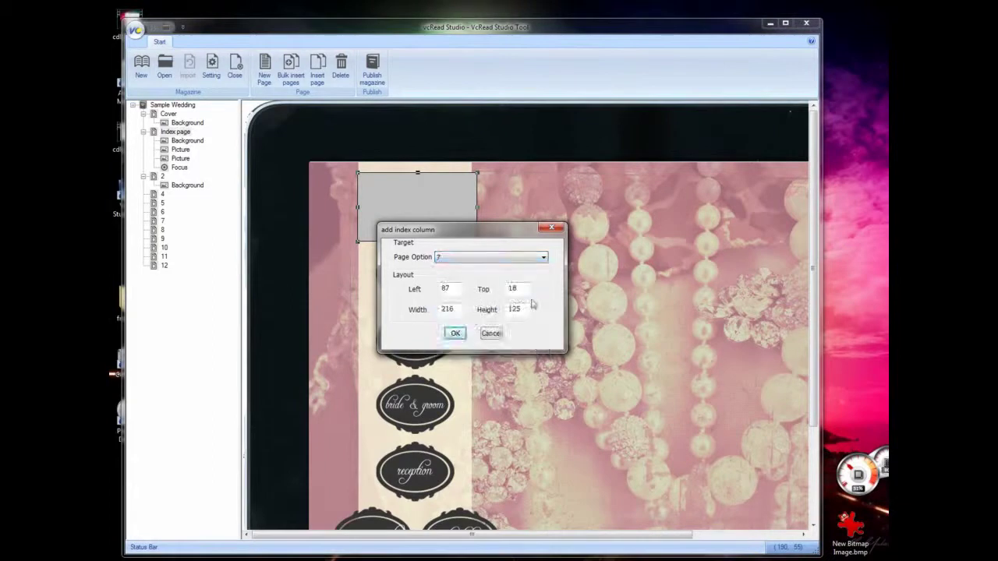
pyautogui.click(457, 334)
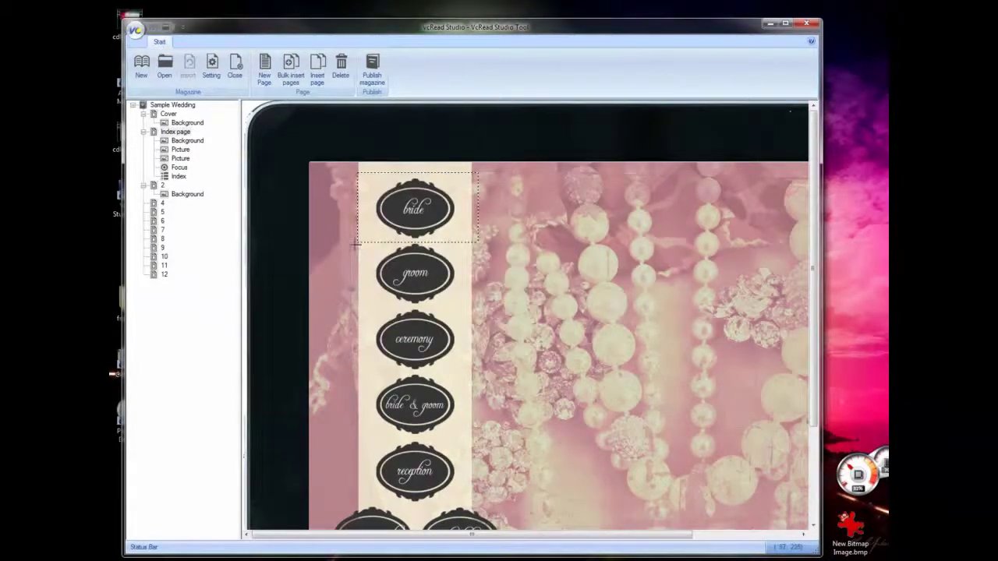
# Add an index column about 211 by 111 over the groom button on the index page, choosing its target page.
pyautogui.rightClick(441, 285)
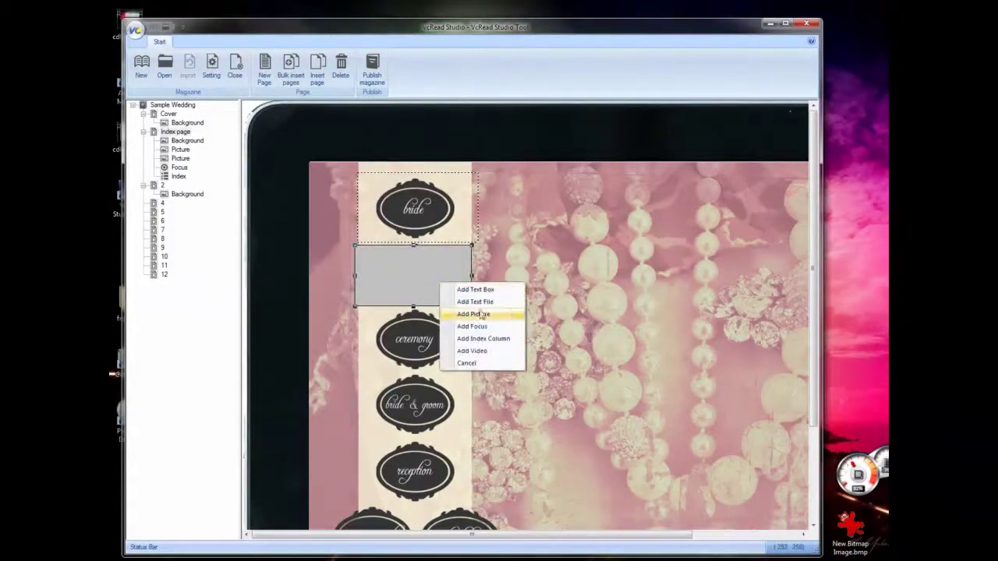
pyautogui.click(483, 339)
pyautogui.click(466, 258)
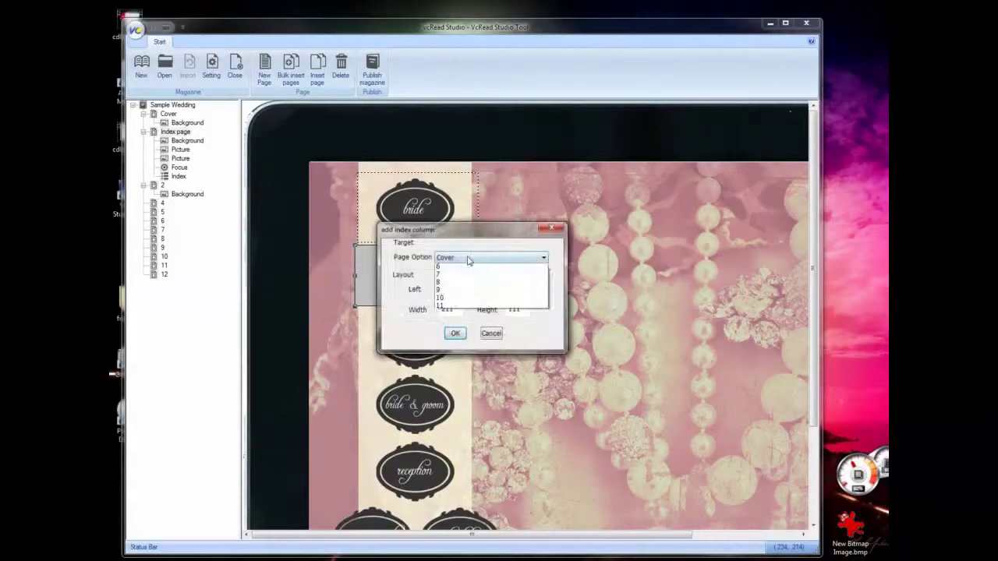
pyautogui.click(456, 331)
pyautogui.click(456, 333)
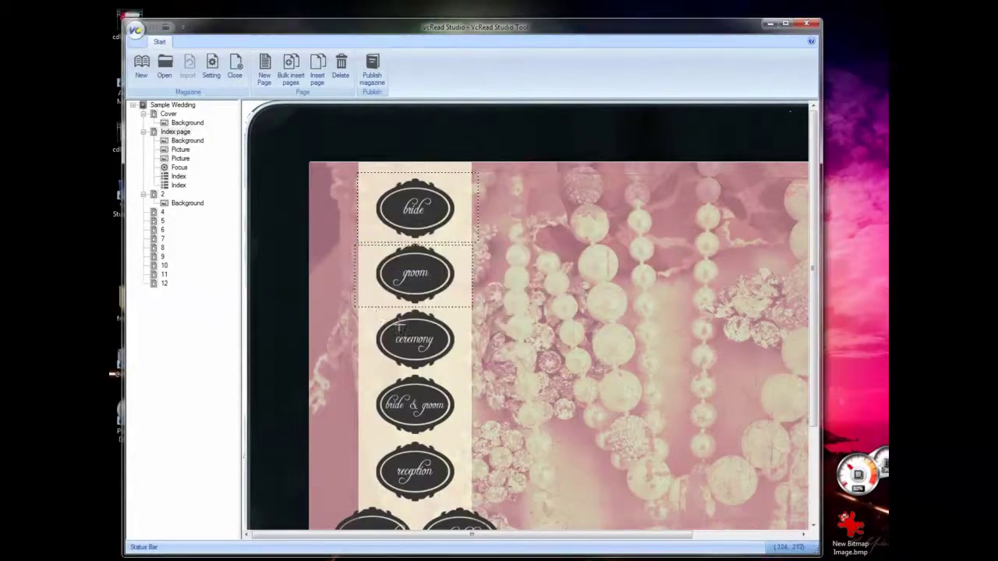
# Add an index column about 207 by 110 over the ceremony button on the index page, choosing its target page.
pyautogui.moveTo(361, 312); pyautogui.dragTo(495, 371)
pyautogui.rightClick(428, 350)
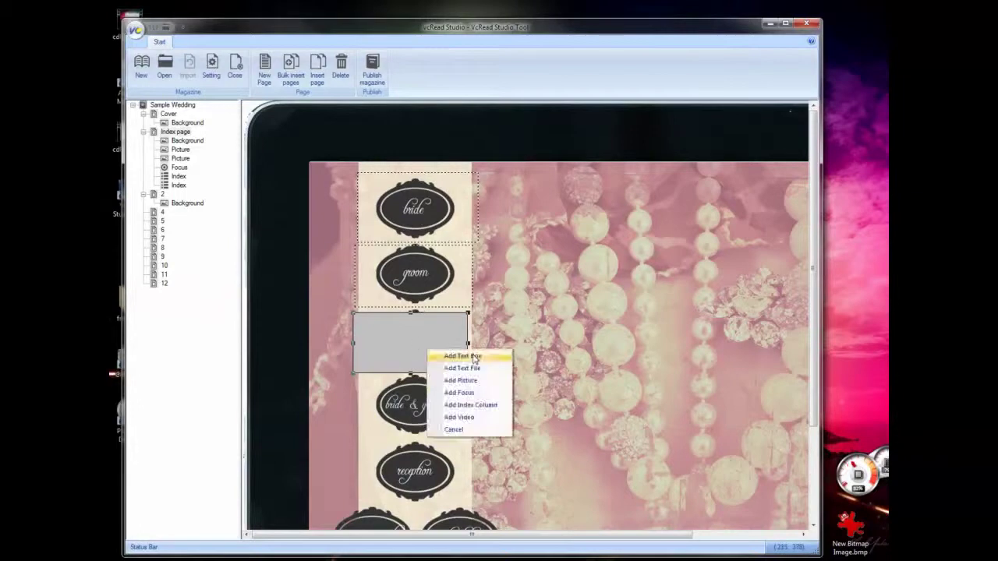
pyautogui.click(473, 405)
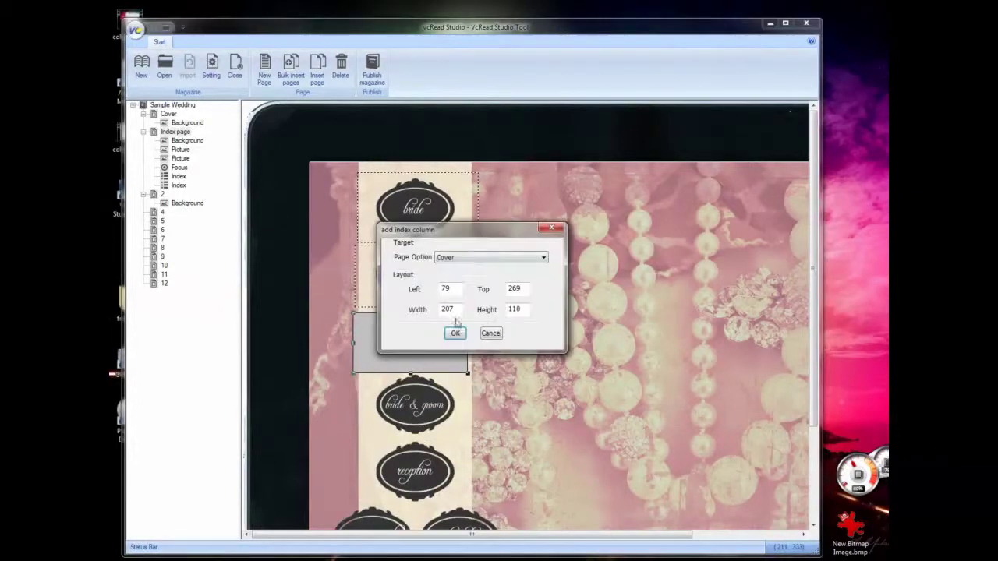
pyautogui.click(468, 260)
pyautogui.click(475, 337)
pyautogui.click(455, 333)
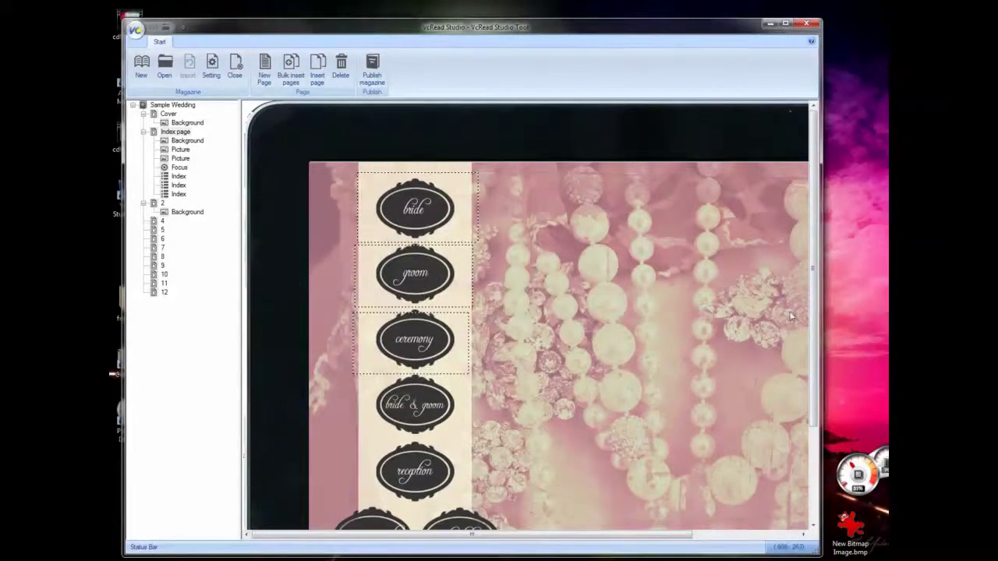
# Open page 2 of the magazine, which holds the two video placeholders.
pyautogui.click(163, 203)
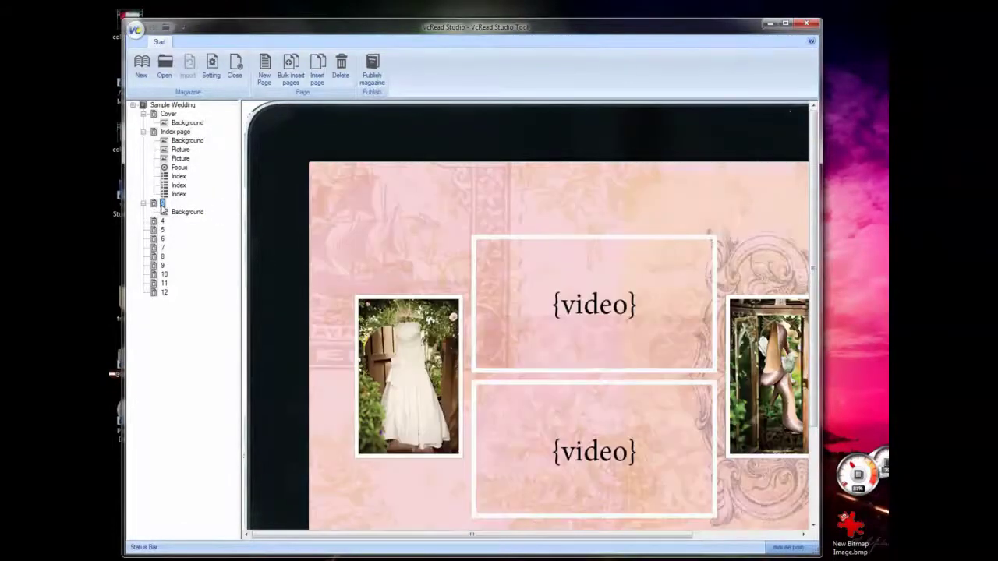
pyautogui.moveTo(508, 536); pyautogui.dragTo(567, 544)
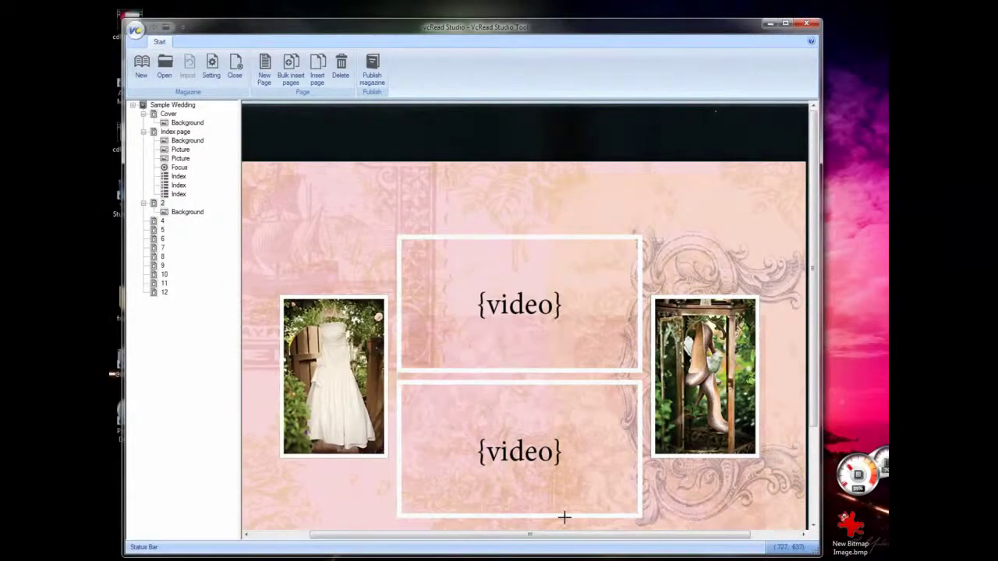